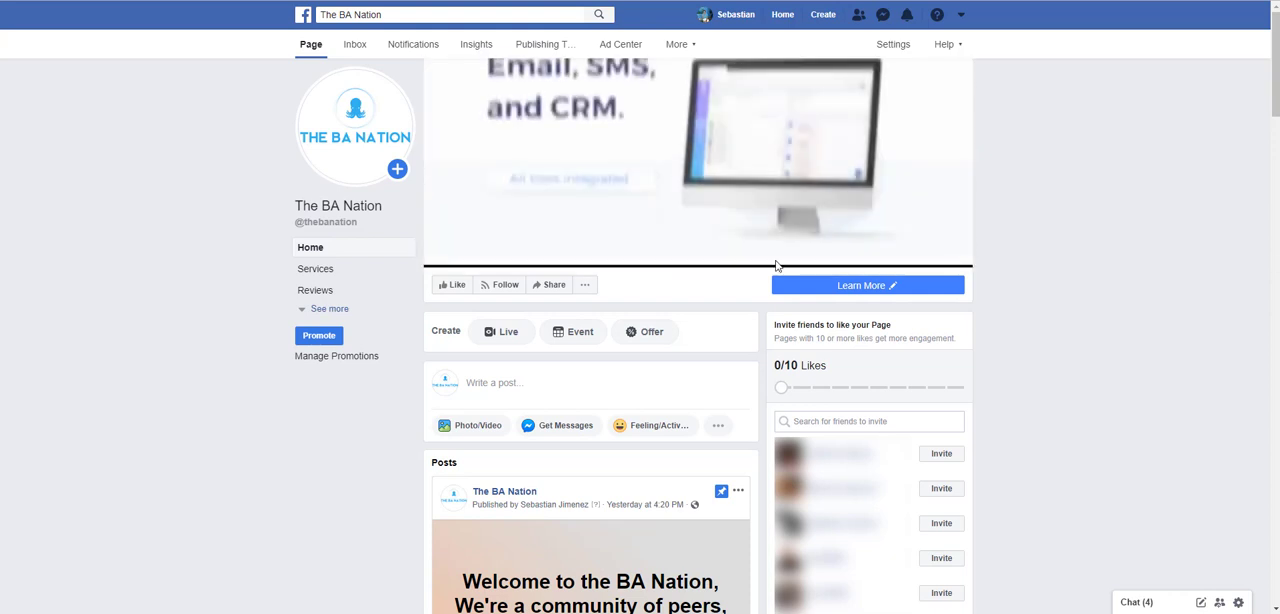
# - Open the full About section of The BA Nation page and look over its general, business and contact info
pyautogui.click(333, 310)
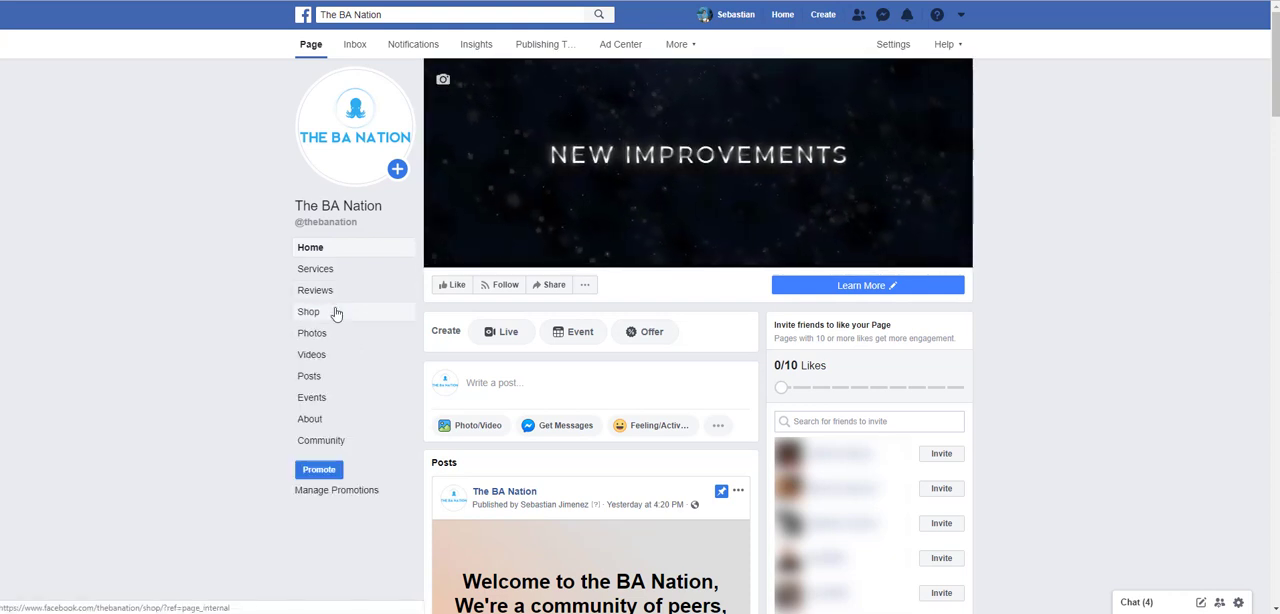
pyautogui.click(310, 420)
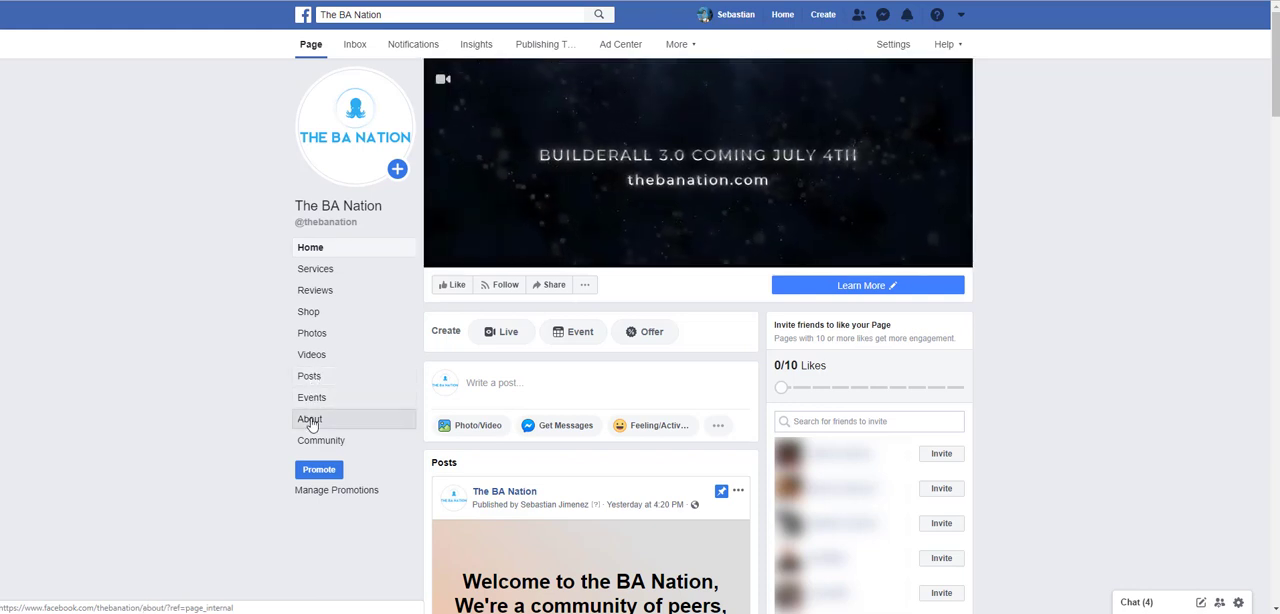
pyautogui.scroll(-1, 528, 390)
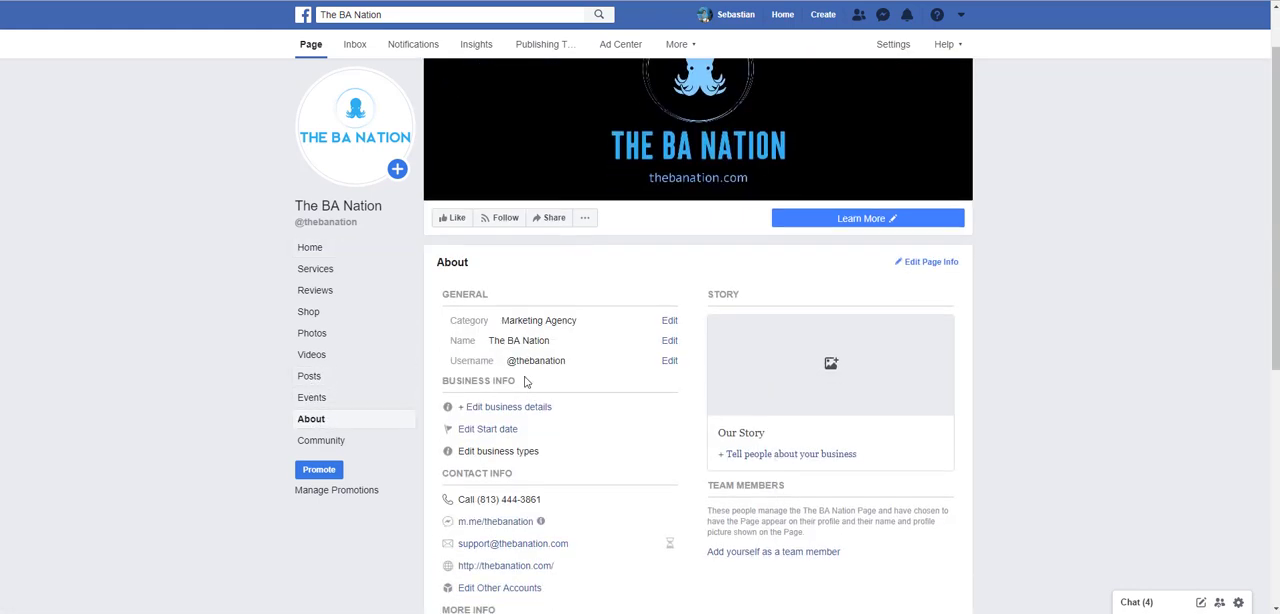
pyautogui.scroll(-1, 566, 348)
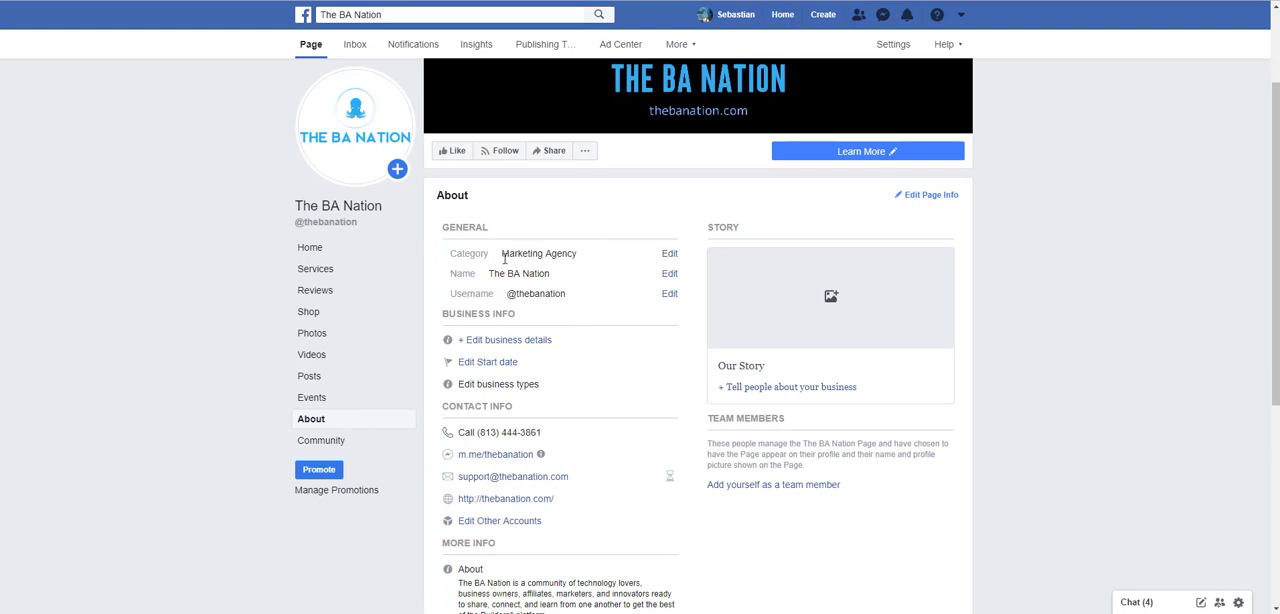
# - Inspect the editing options for the page's category and name, leaving both without making changes
pyautogui.moveTo(538, 254); pyautogui.dragTo(643, 257)
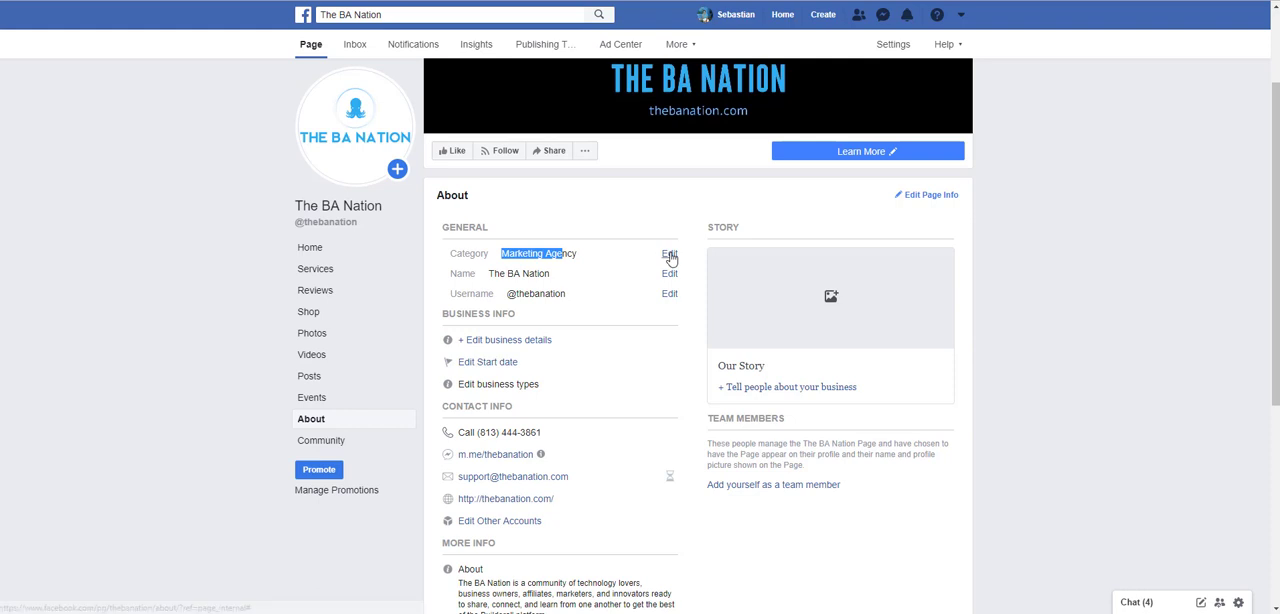
pyautogui.click(669, 254)
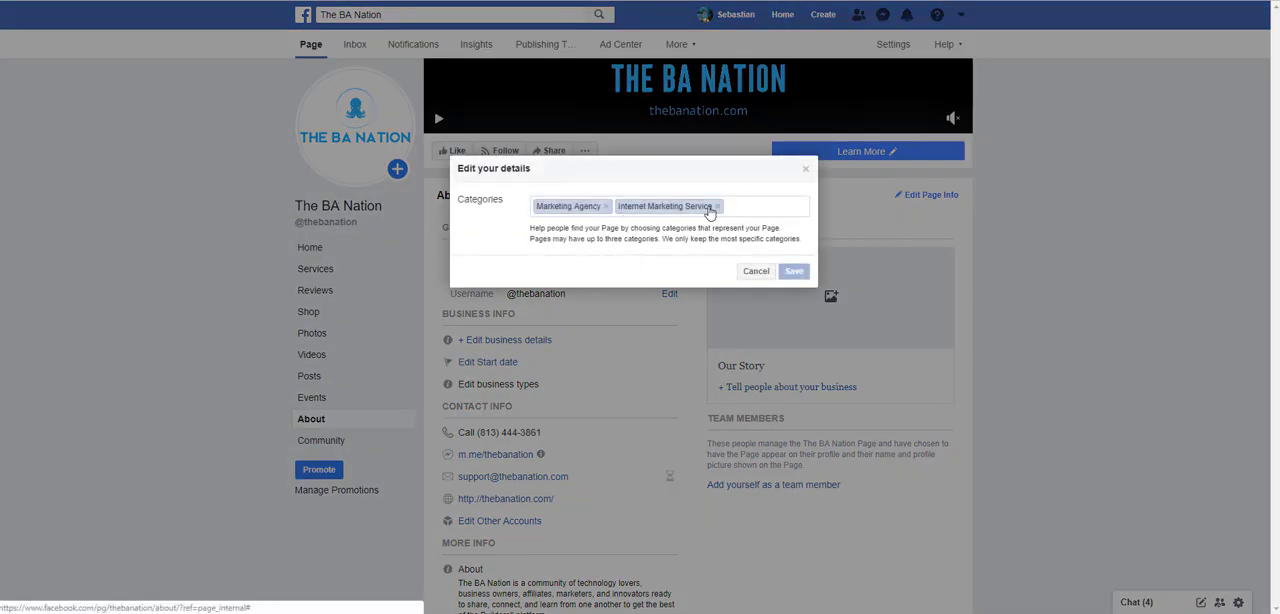
pyautogui.click(752, 271)
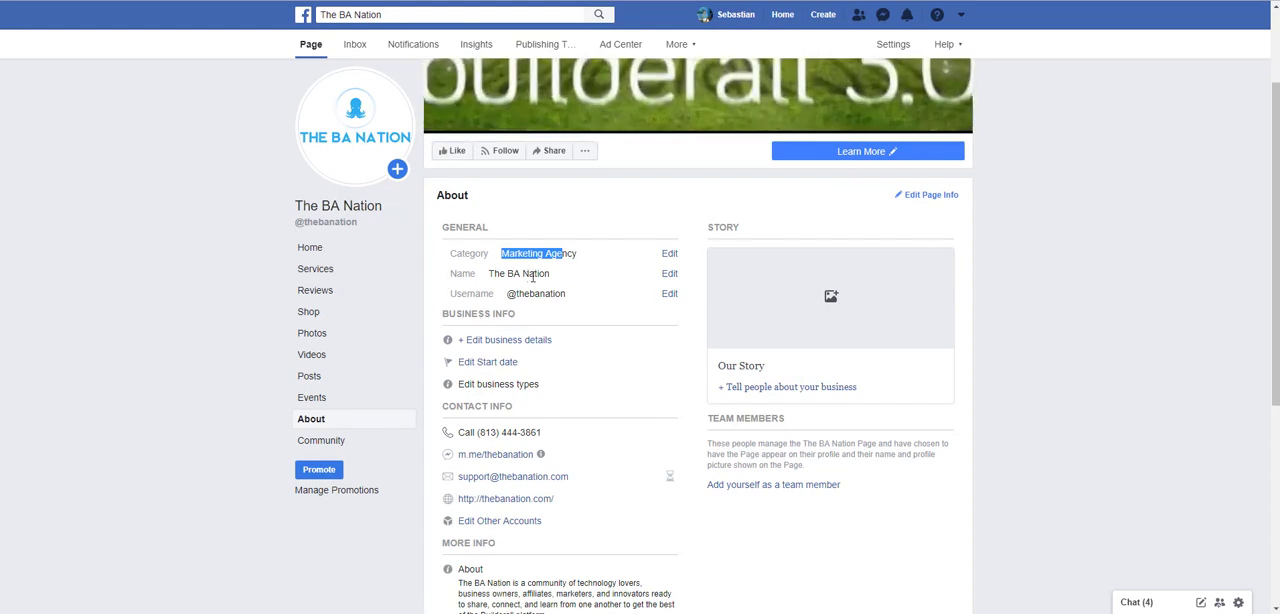
pyautogui.click(669, 273)
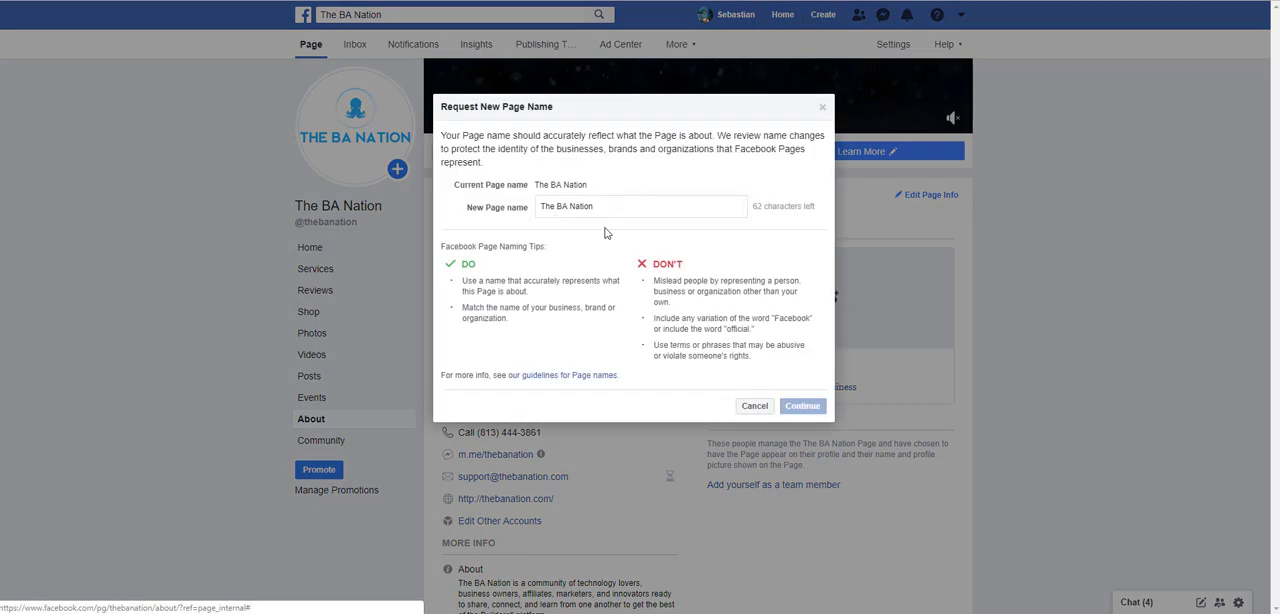
pyautogui.click(824, 108)
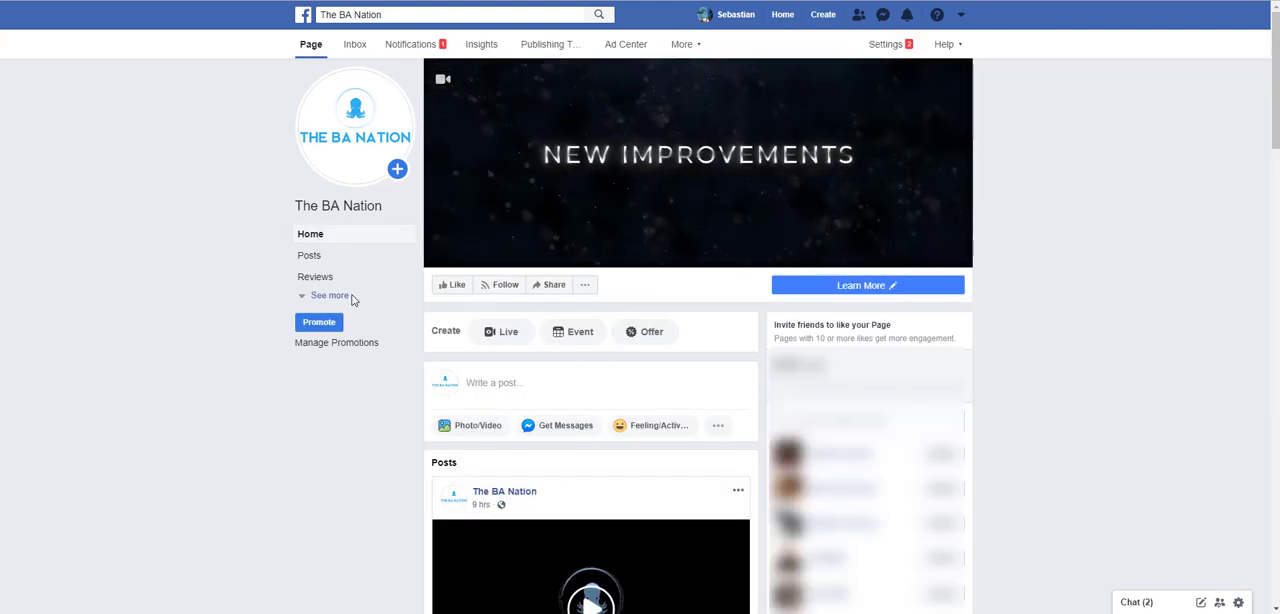
pyautogui.click(336, 297)
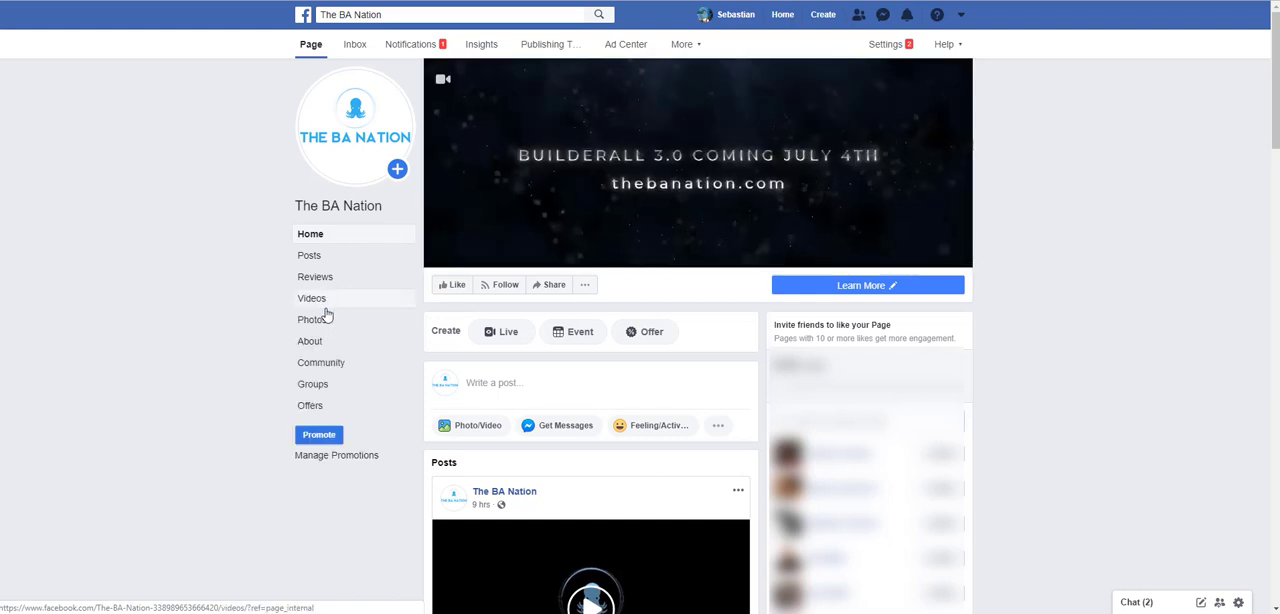
pyautogui.click(312, 343)
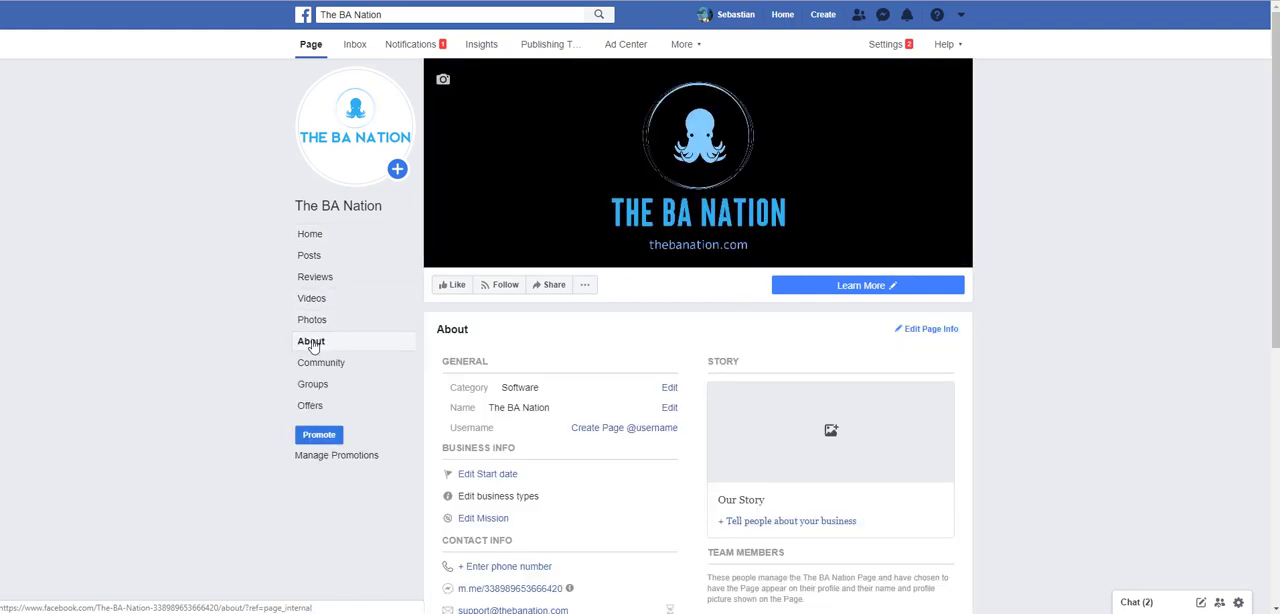
pyautogui.click(623, 428)
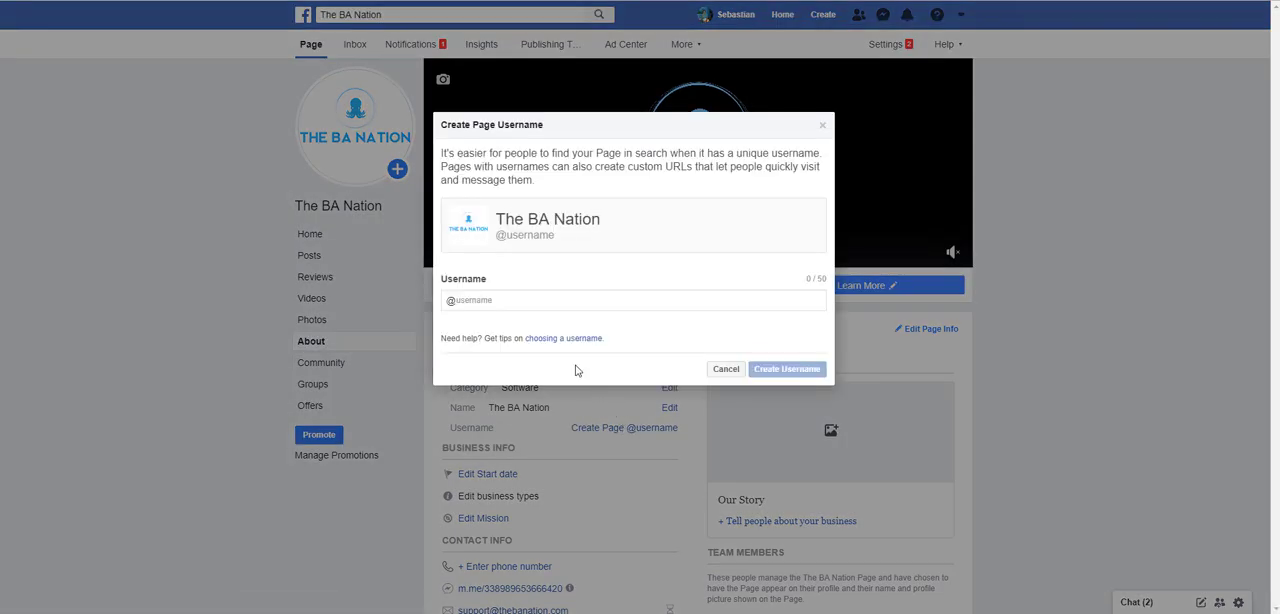
pyautogui.click(484, 302)
pyautogui.write('thebanation')
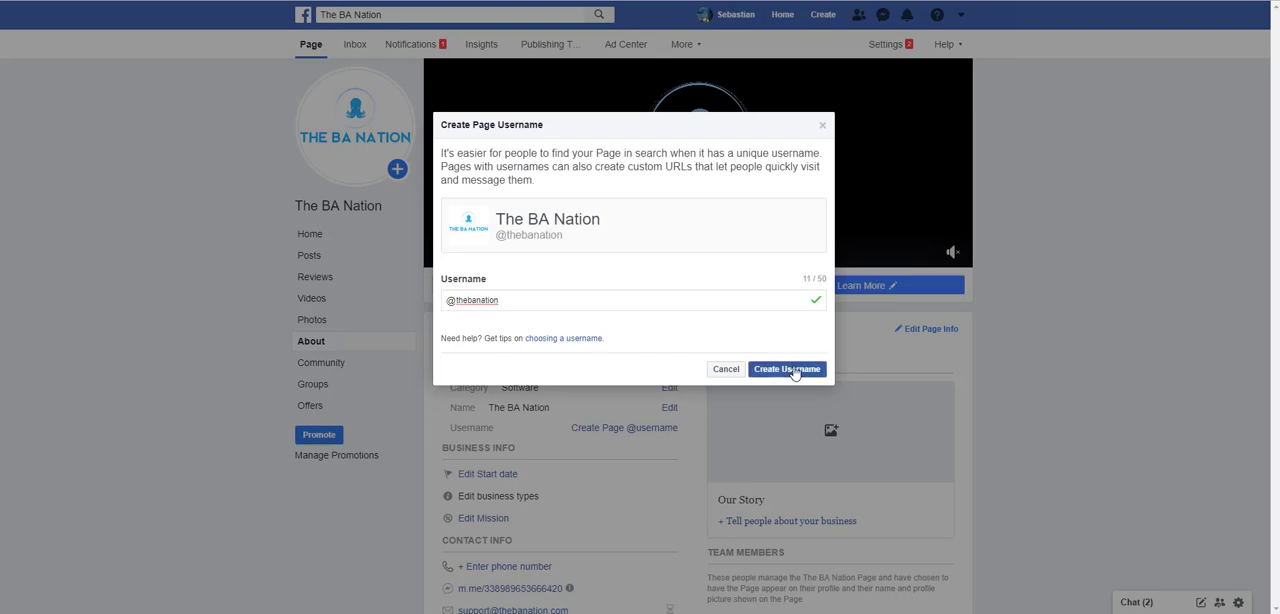
pyautogui.click(789, 369)
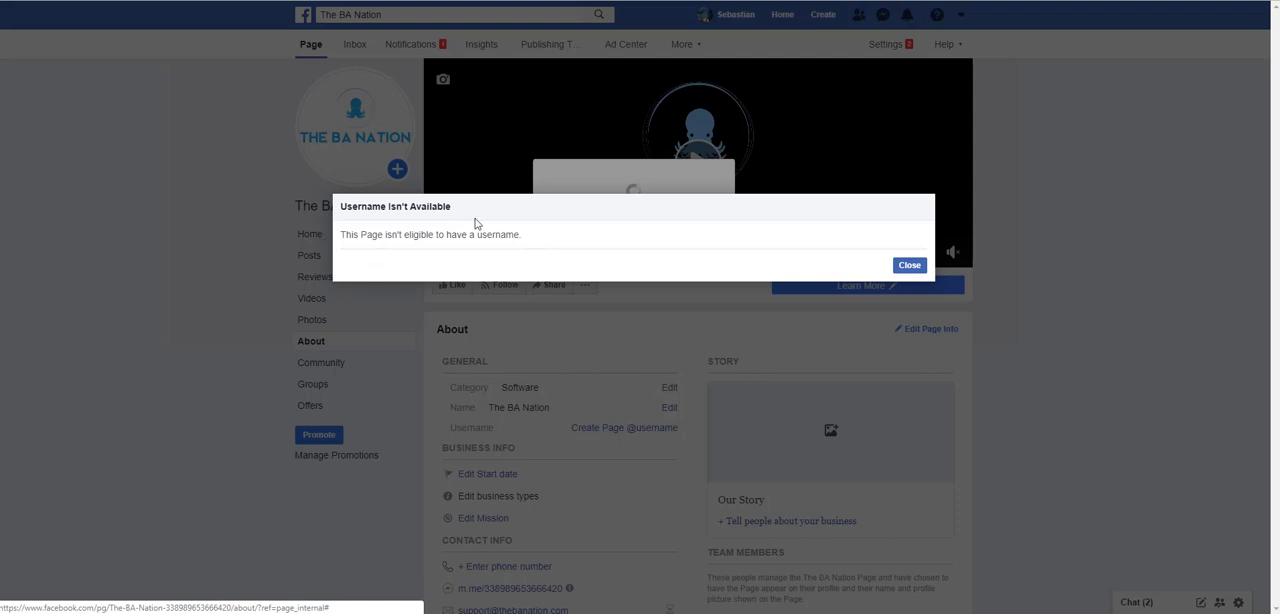
pyautogui.click(908, 266)
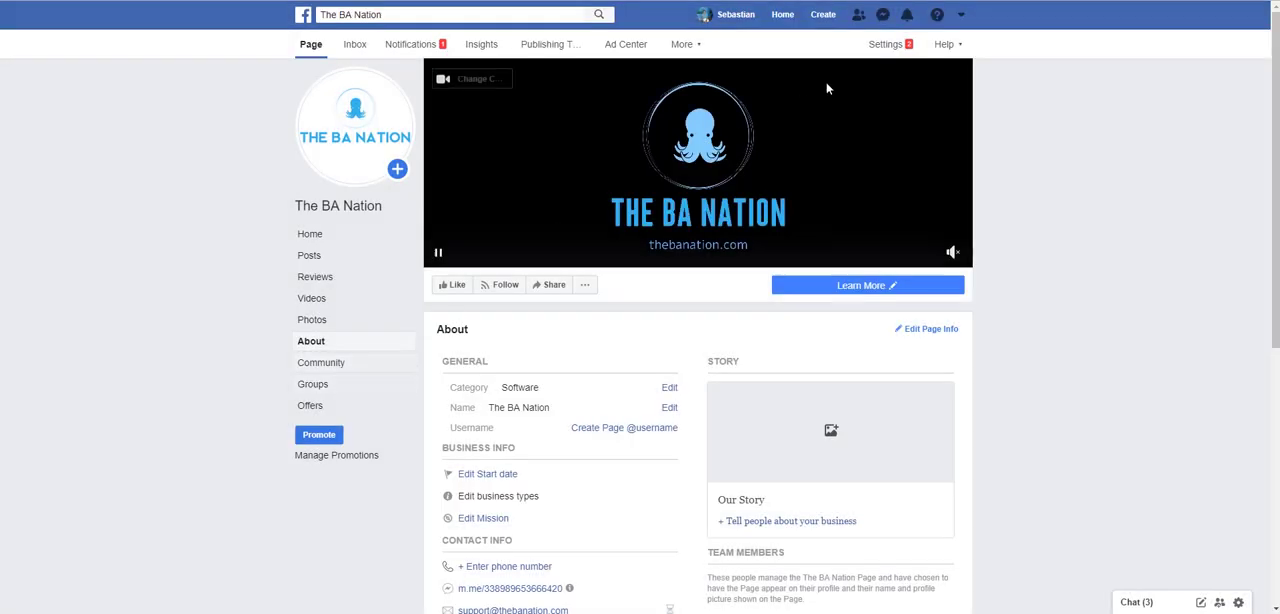
# - Give a friend the Admin role on the page through the Page Roles settings
pyautogui.click(885, 44)
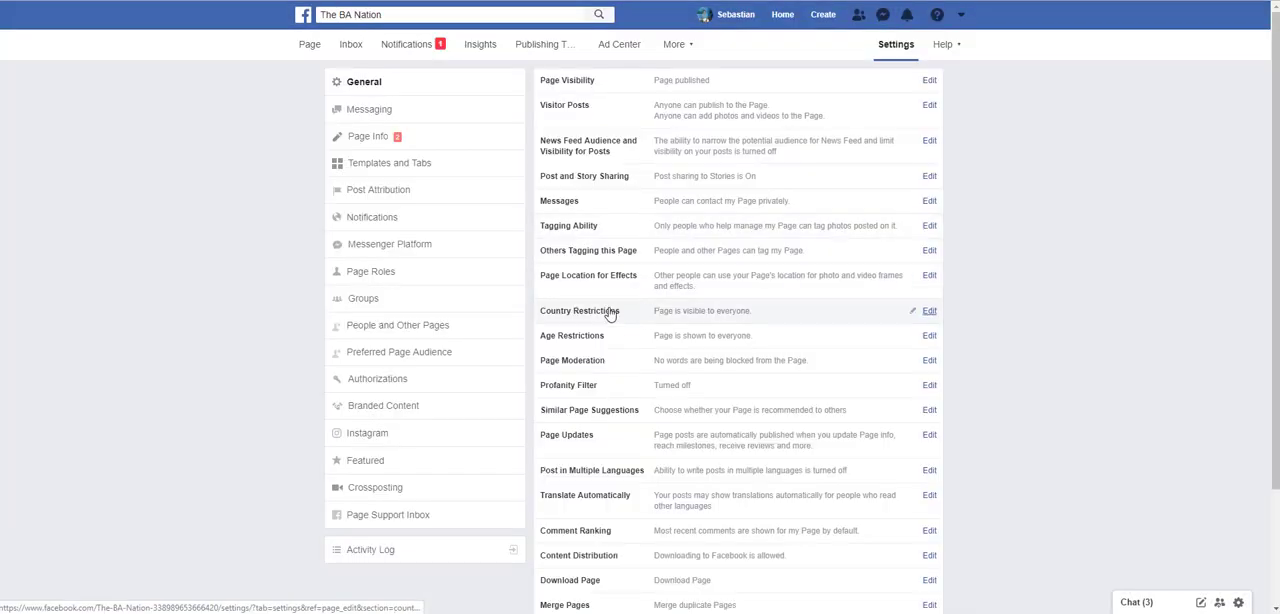
pyautogui.click(397, 278)
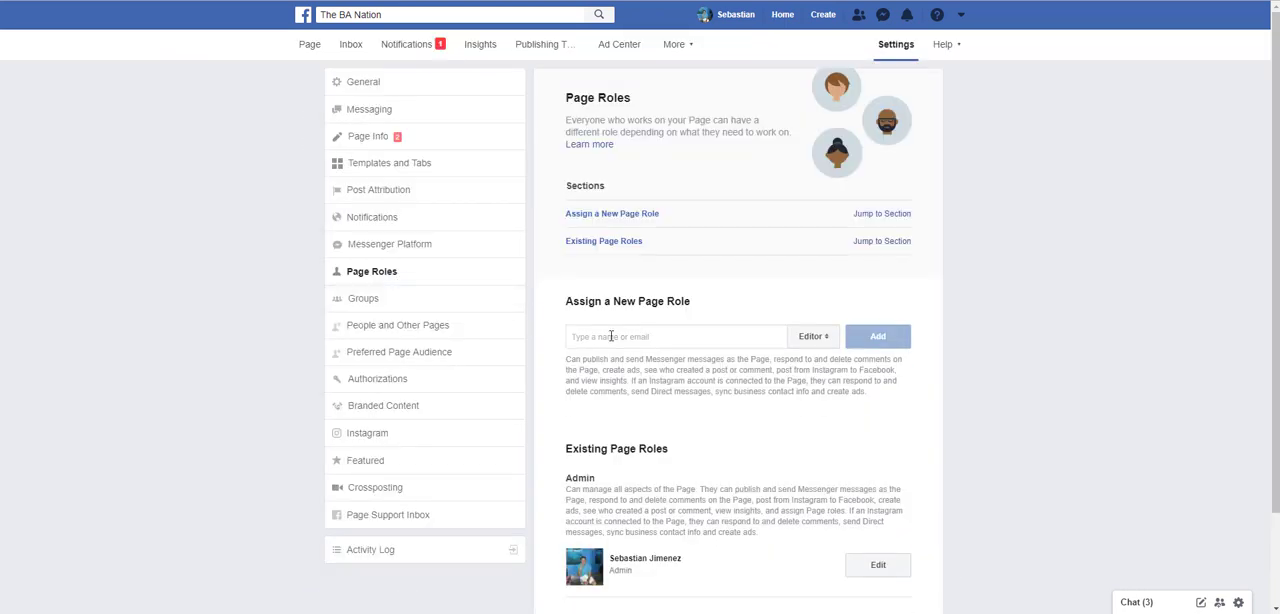
pyautogui.click(611, 336)
pyautogui.write('jodel')
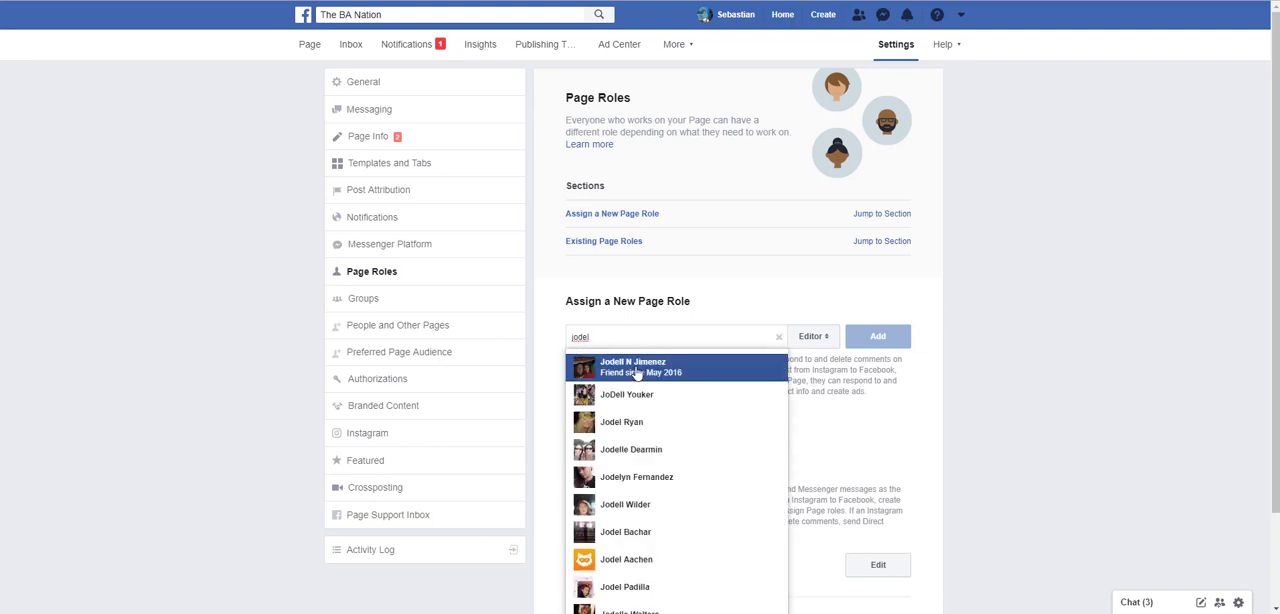
pyautogui.click(640, 366)
pyautogui.click(820, 338)
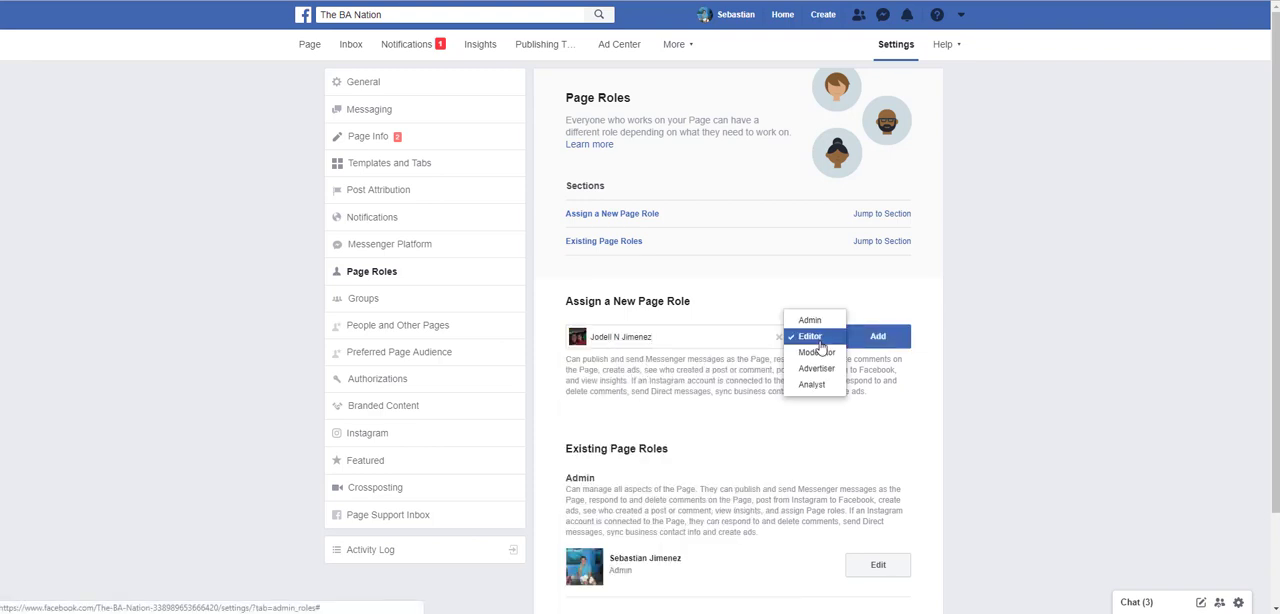
pyautogui.click(821, 323)
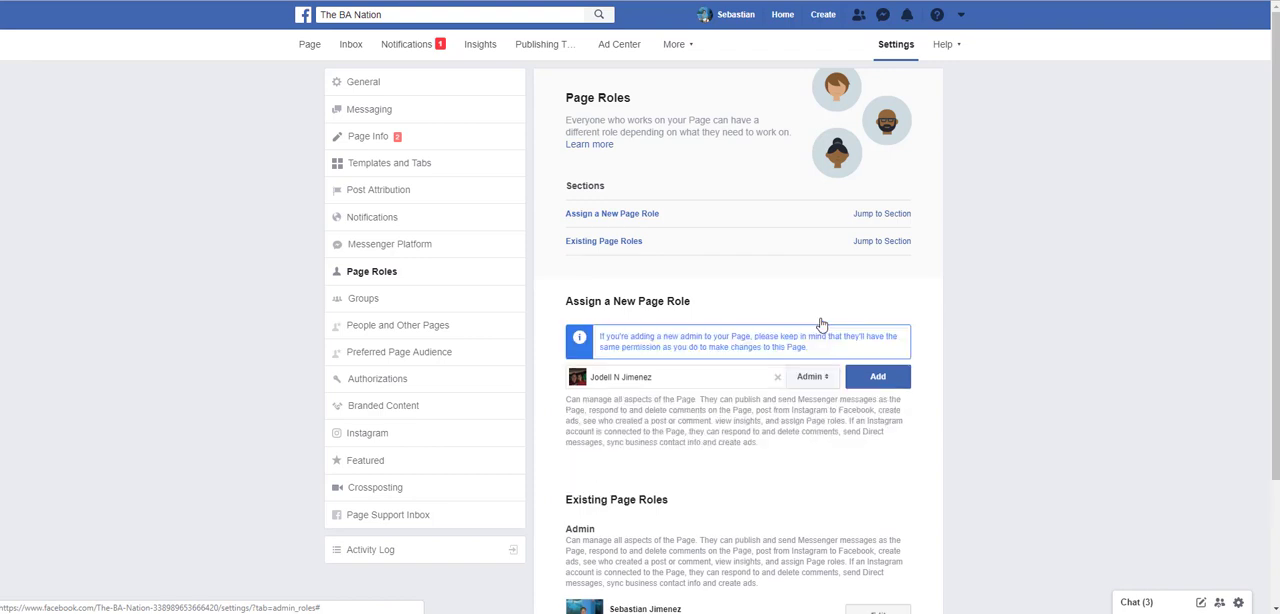
pyautogui.click(880, 386)
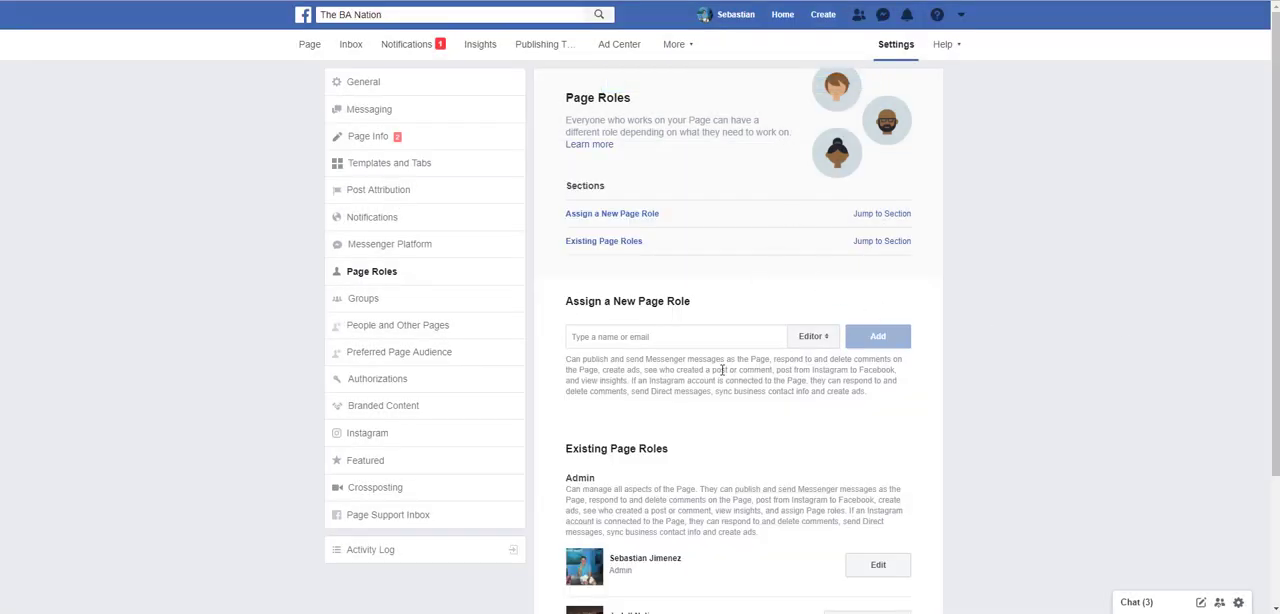
pyautogui.scroll(-3, 722, 370)
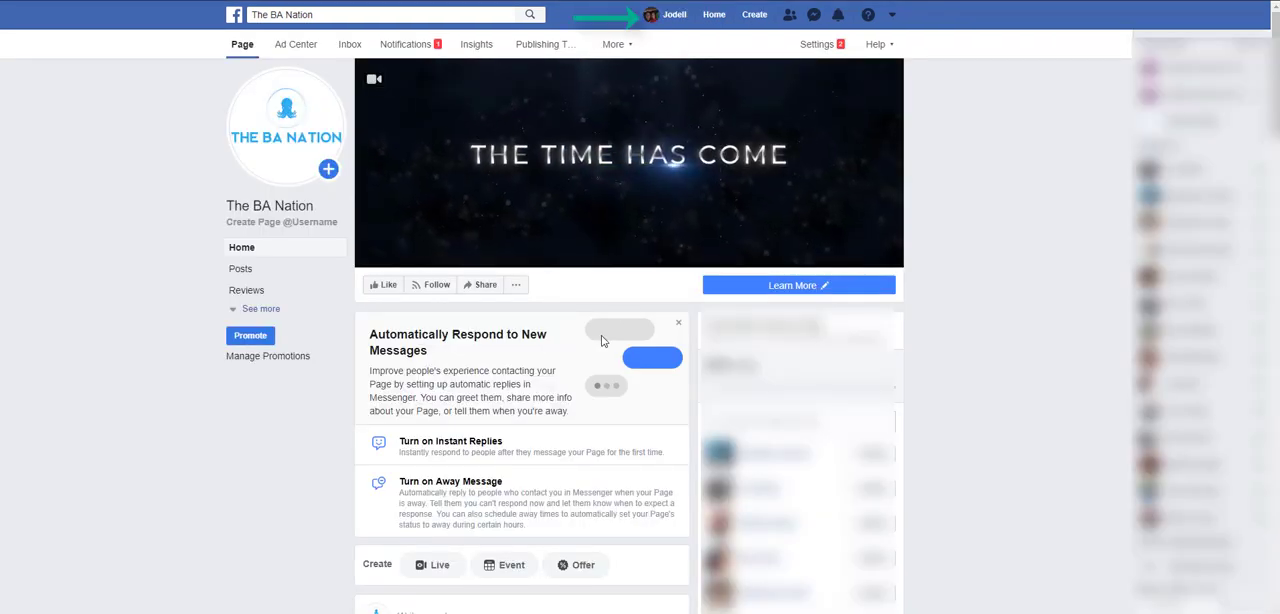
pyautogui.scroll(-3, 600, 340)
pyautogui.scroll(3, 600, 340)
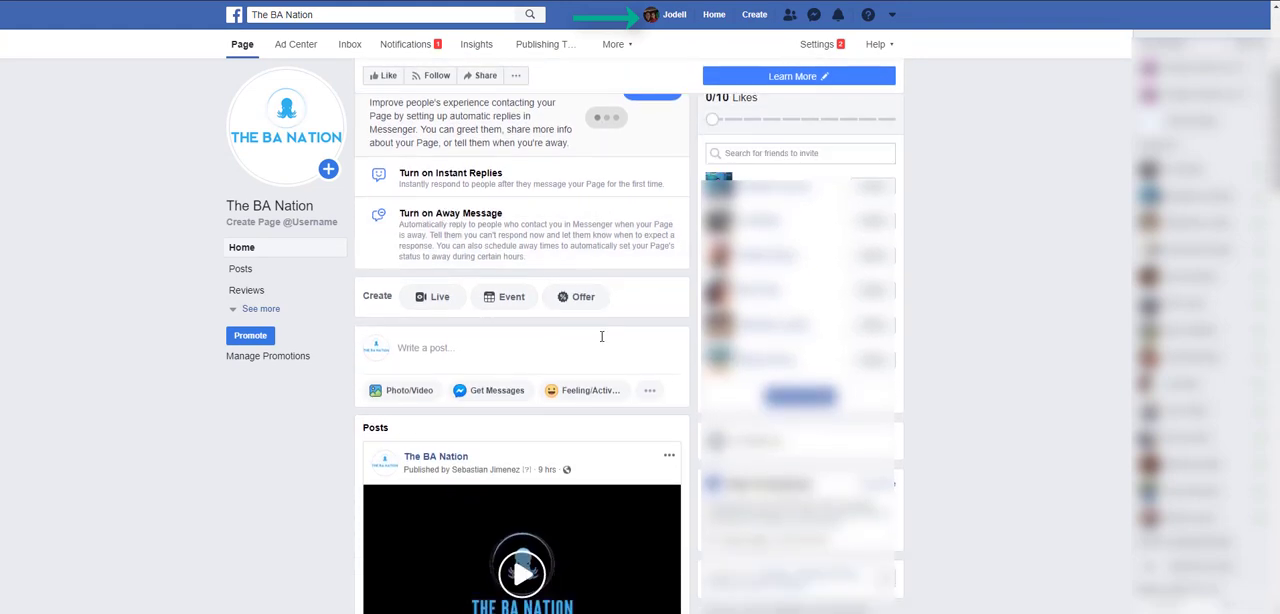
pyautogui.click(258, 310)
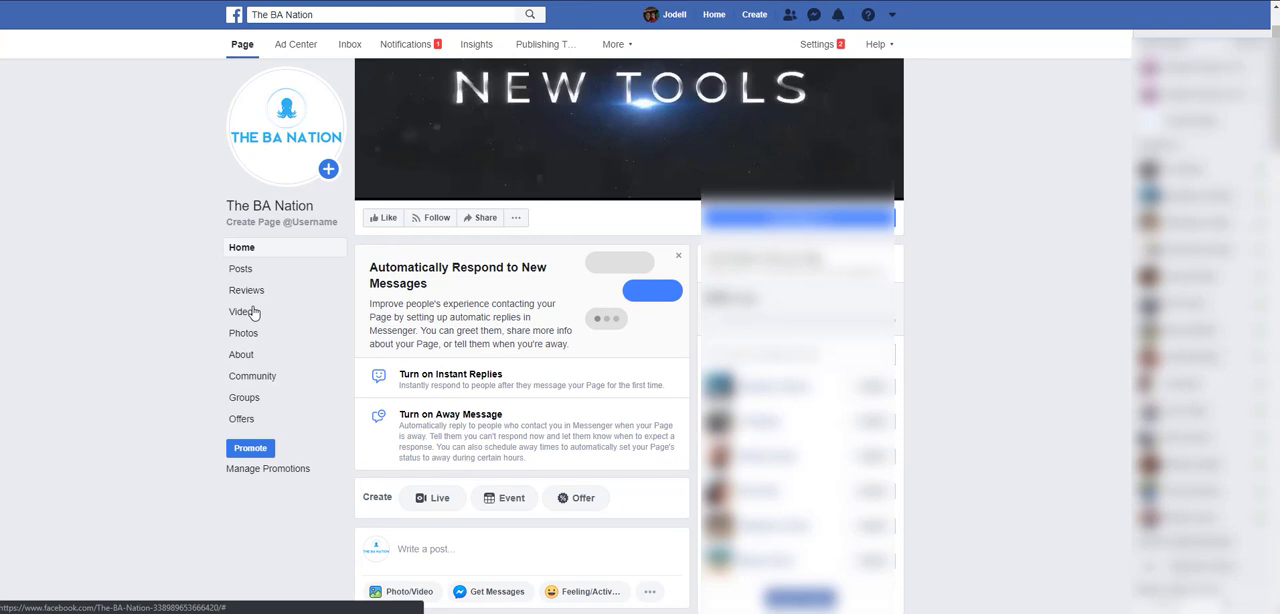
pyautogui.click(241, 356)
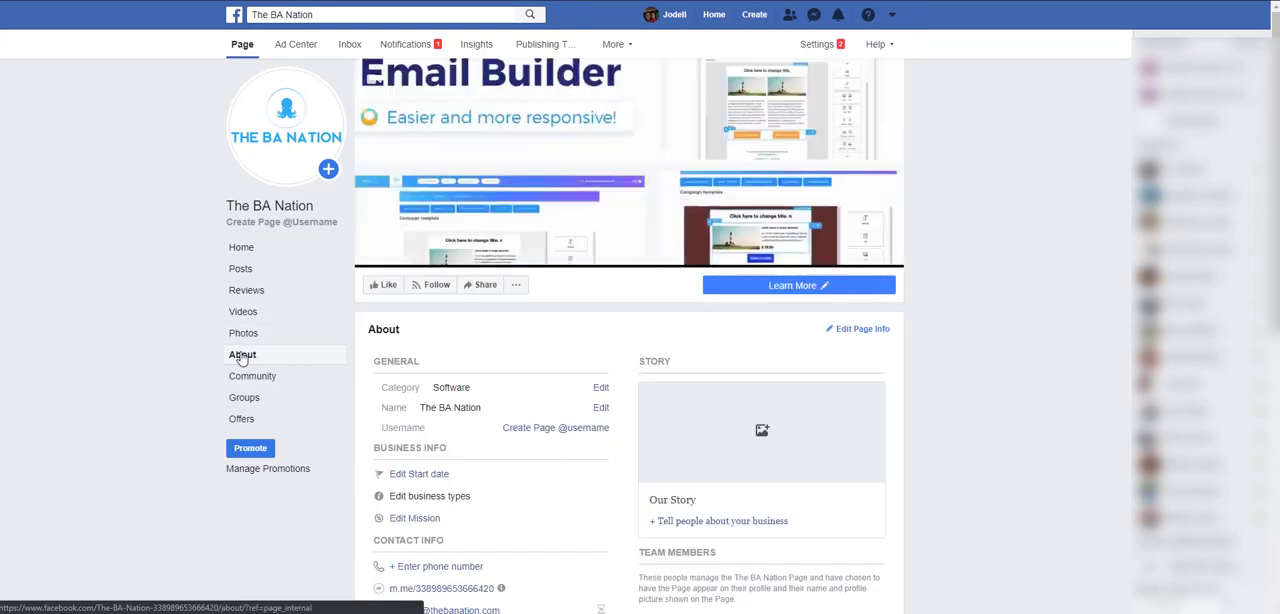
pyautogui.click(552, 430)
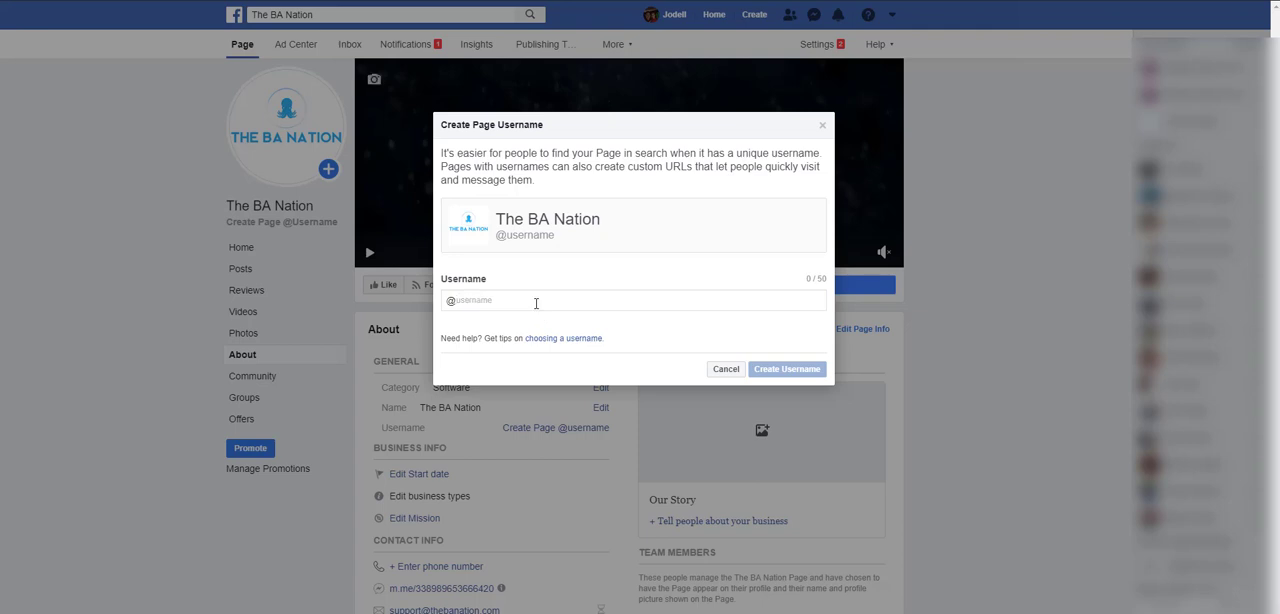
pyautogui.write('thebanation')
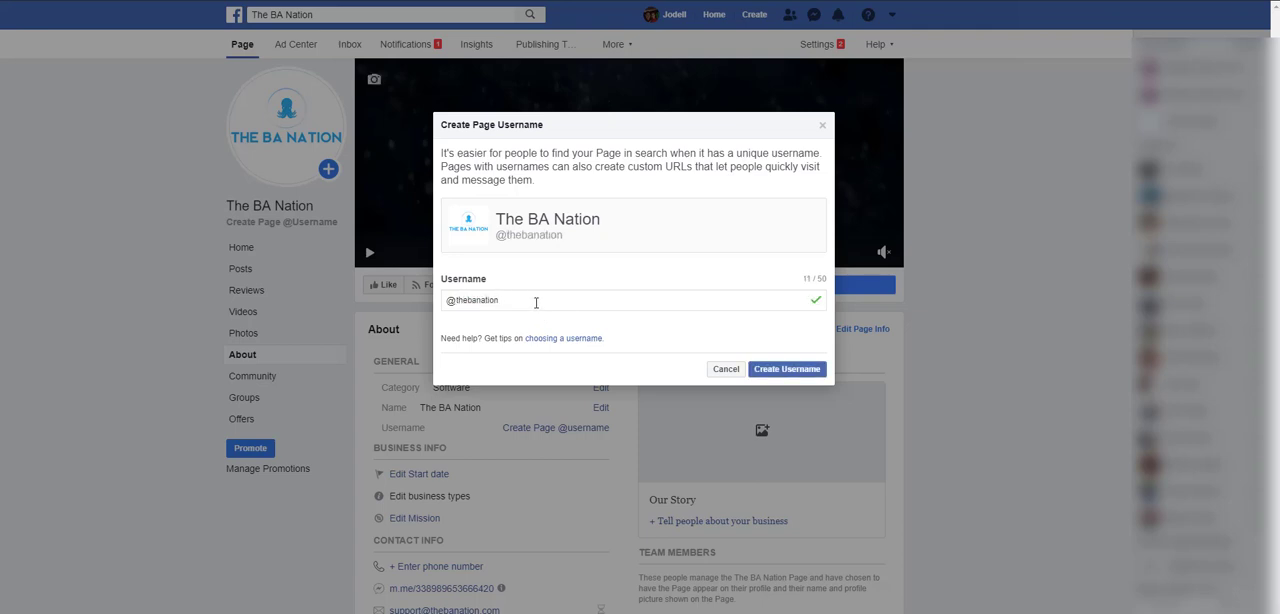
pyautogui.click(786, 369)
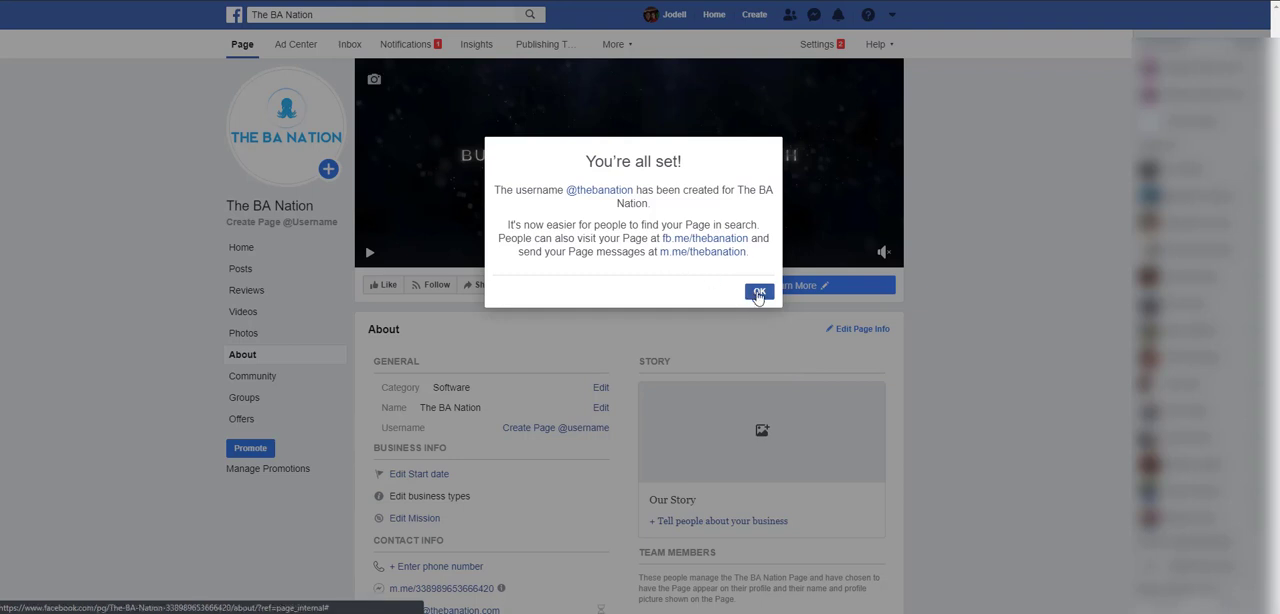
pyautogui.click(759, 292)
pyautogui.moveTo(759, 296)
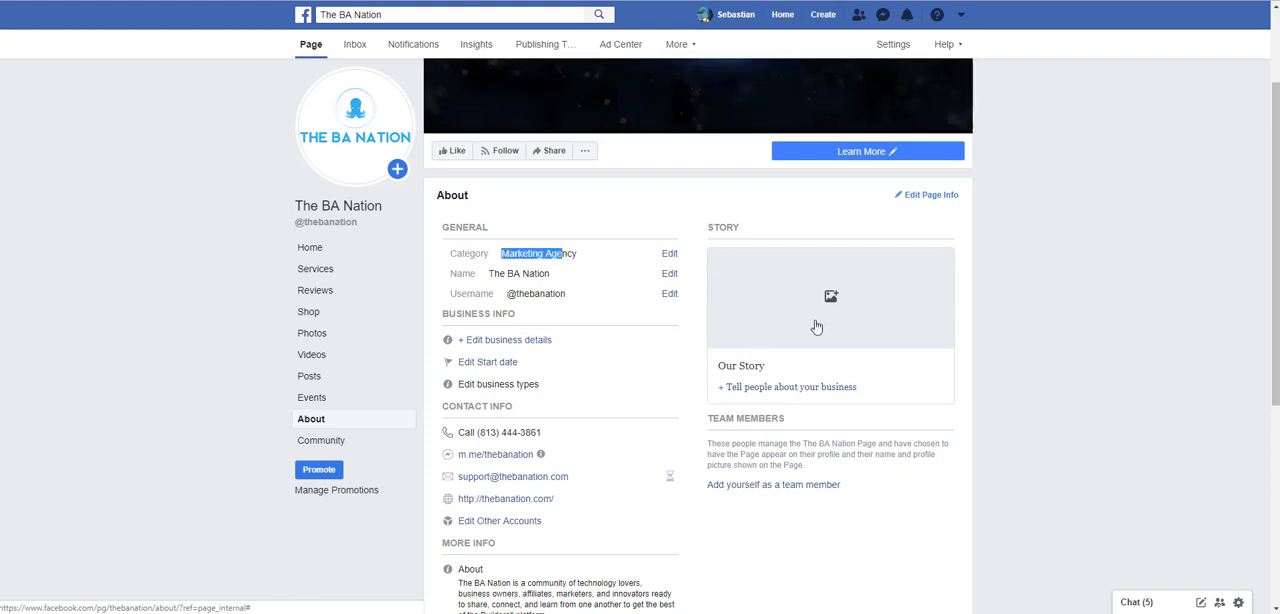
# - Start the page's Our Story with the group photo as its cover and the title "The BA Nation"
pyautogui.click(816, 327)
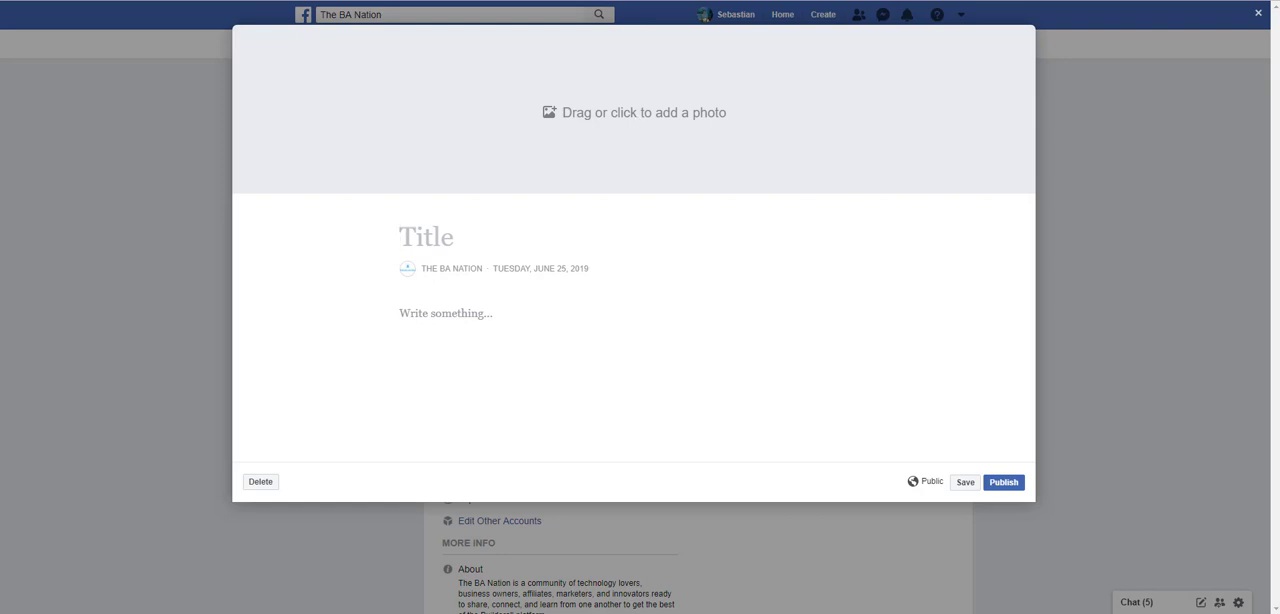
pyautogui.moveTo(0, 240); pyautogui.dragTo(684, 152)
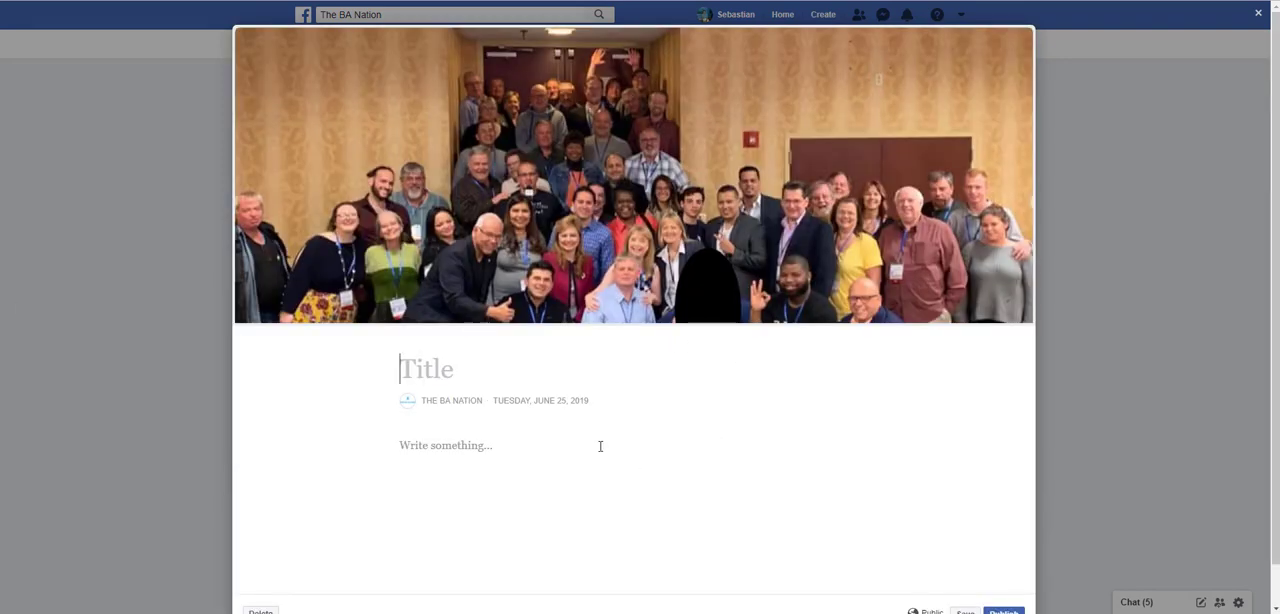
pyautogui.write('The ')
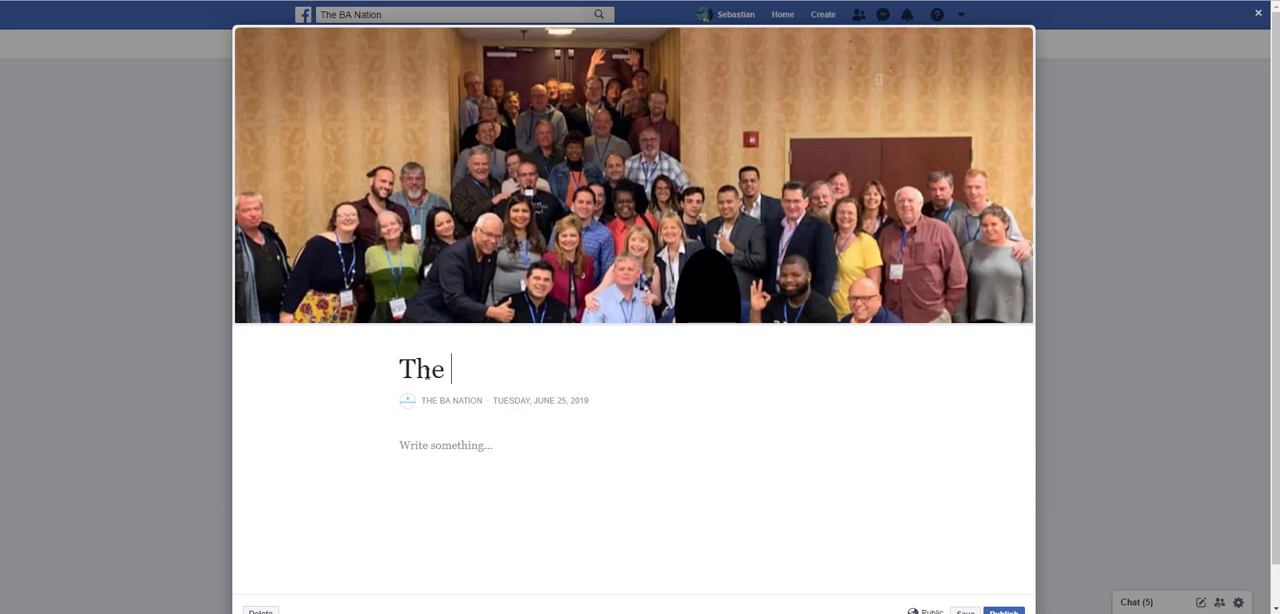
pyautogui.write('BA Nation')
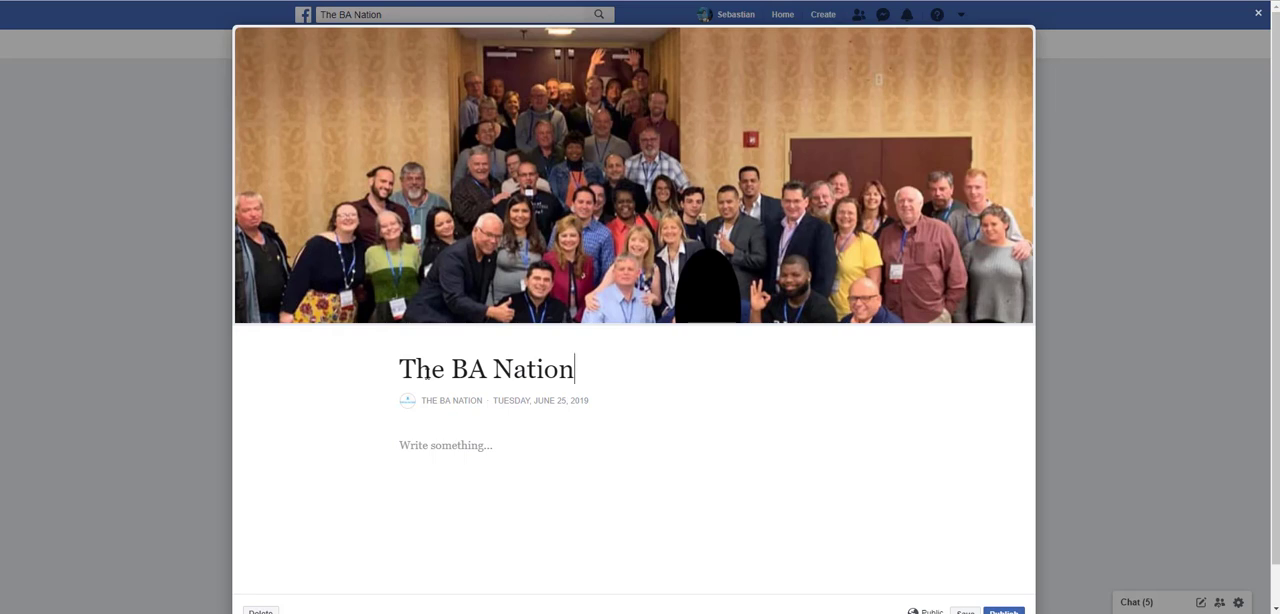
# - Paste the community description beginning "What is The BA Nation?" as the story's body text and publish the story
pyautogui.click(478, 452)
pyautogui.write('What is The BA Nation? We’re a community of peers, thought leaders, and experts who think & work with Builderall. The BA Nation is made up of Builderall’s industry experts, peers, and friends who are ready to help you learn and grow. This non-competitive community is focused on collaboration. We’re all working to push each other forward and help each other get the best out of the Builderall platform. As a part of The BA Nation, you’ll build meaningful, long-term connections with like-minded individuals looking to share expertise and help each other find success.')
pyautogui.scroll(-2, 640, 480)
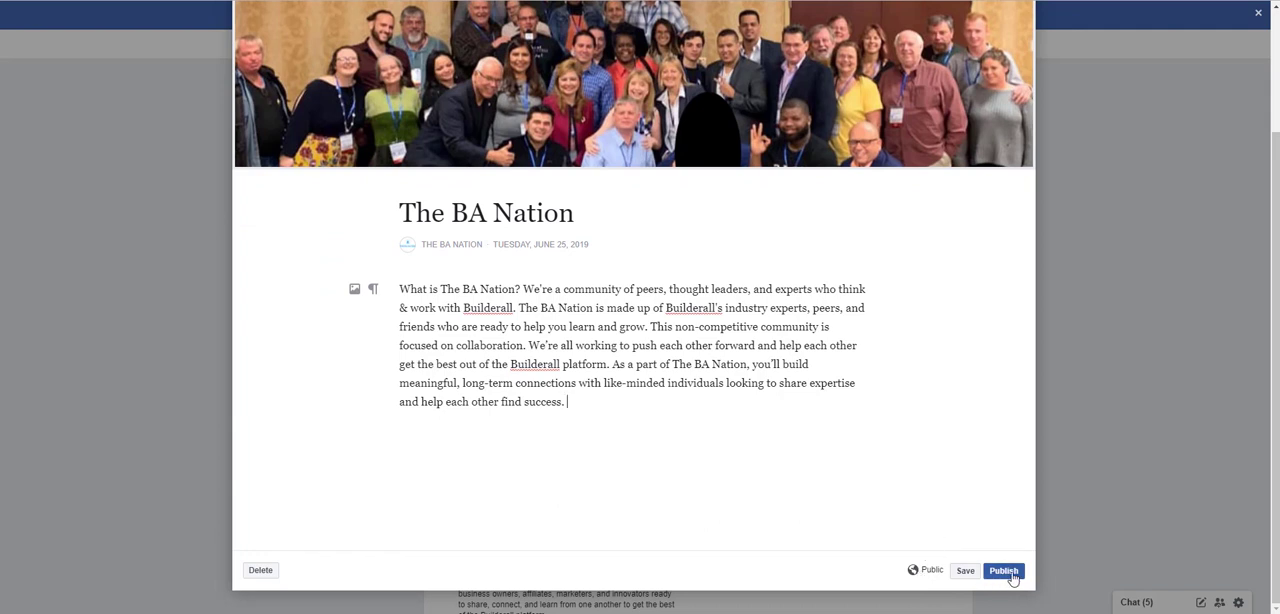
pyautogui.click(1004, 571)
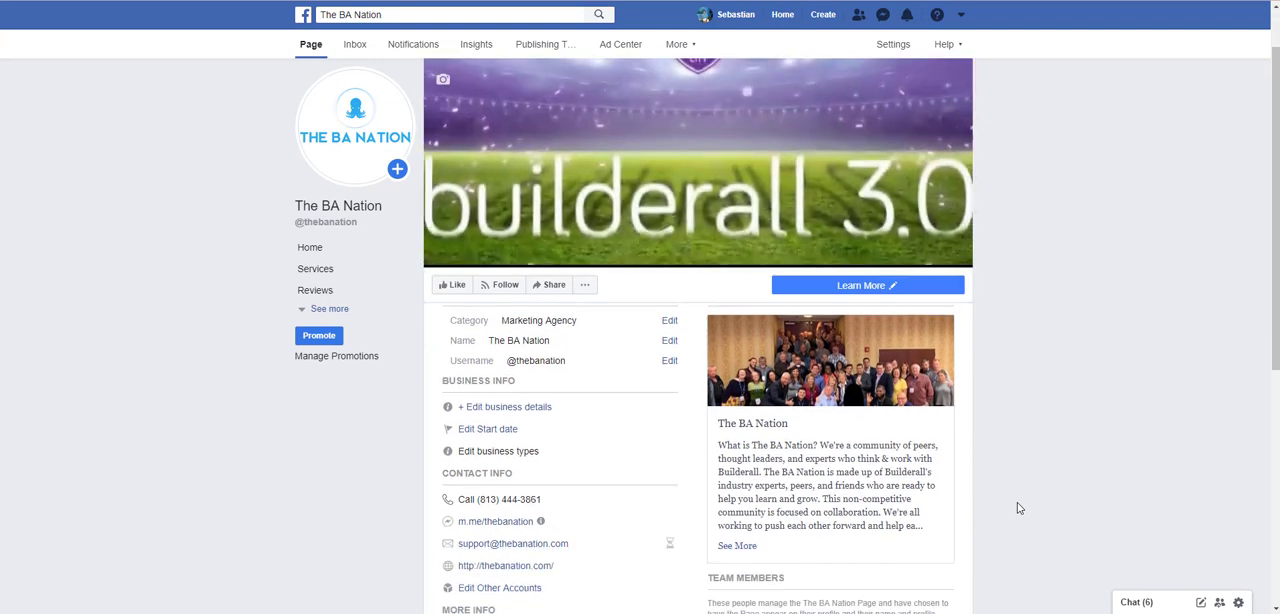
# - Check the page's Messenger link and its email address details in the Contact Info section
pyautogui.scroll(-2, 1018, 508)
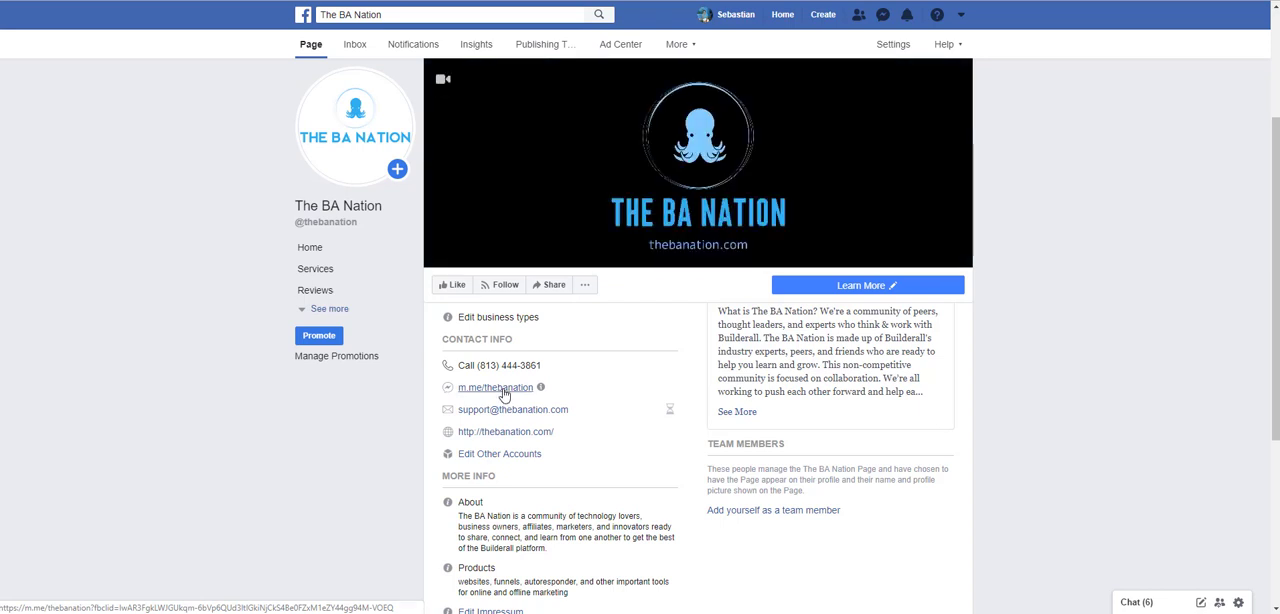
pyautogui.click(500, 388)
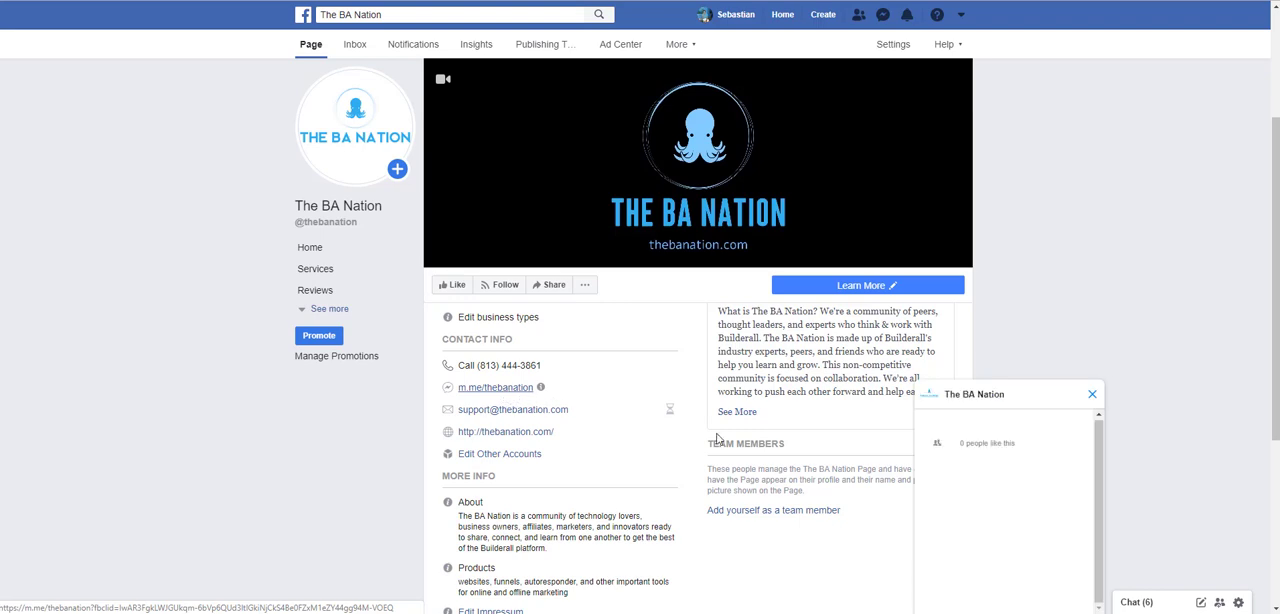
pyautogui.click(1094, 395)
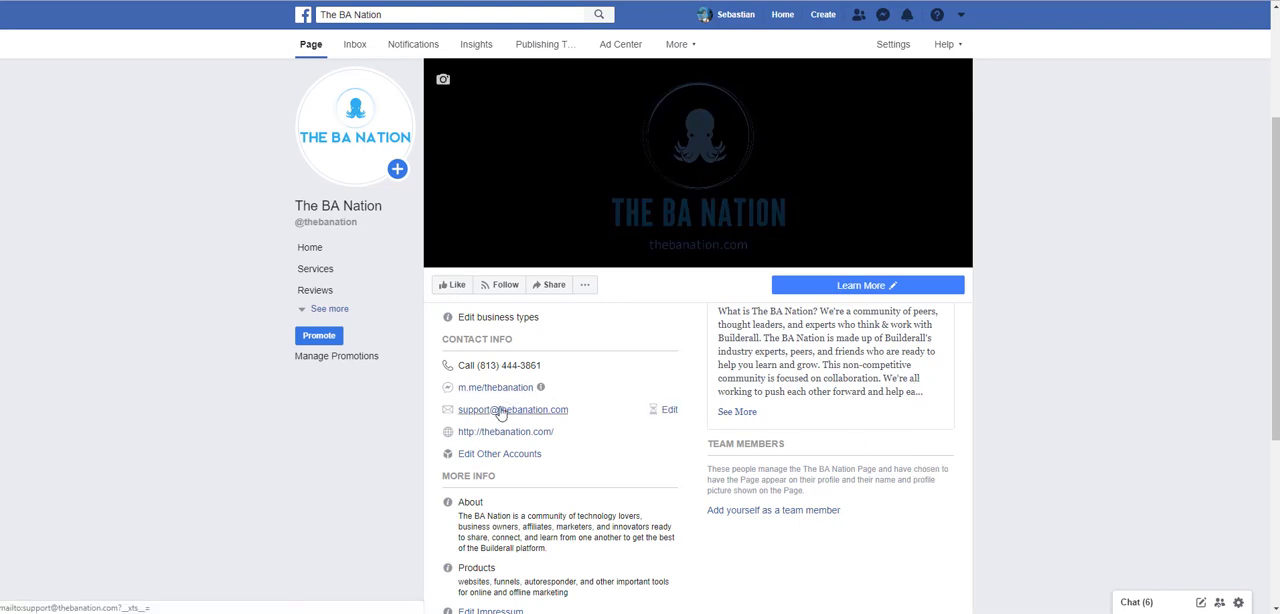
pyautogui.click(669, 411)
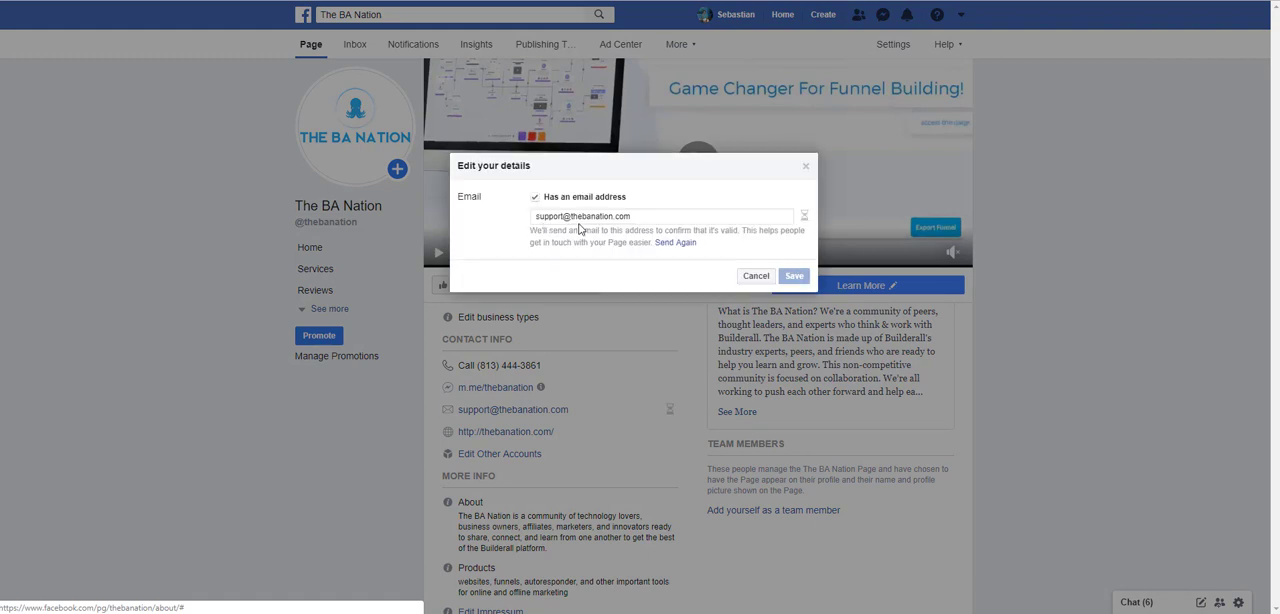
pyautogui.click(755, 277)
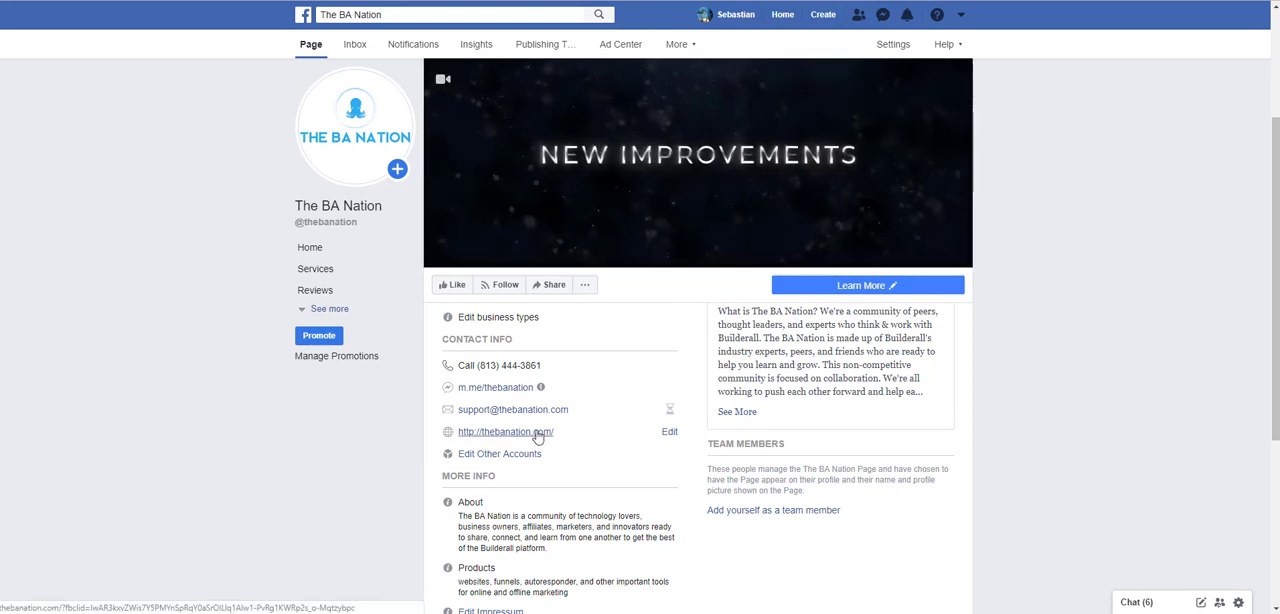
# - Review the page's About description and its Products text in the More Info section without saving any edits
pyautogui.scroll(-2, 571, 448)
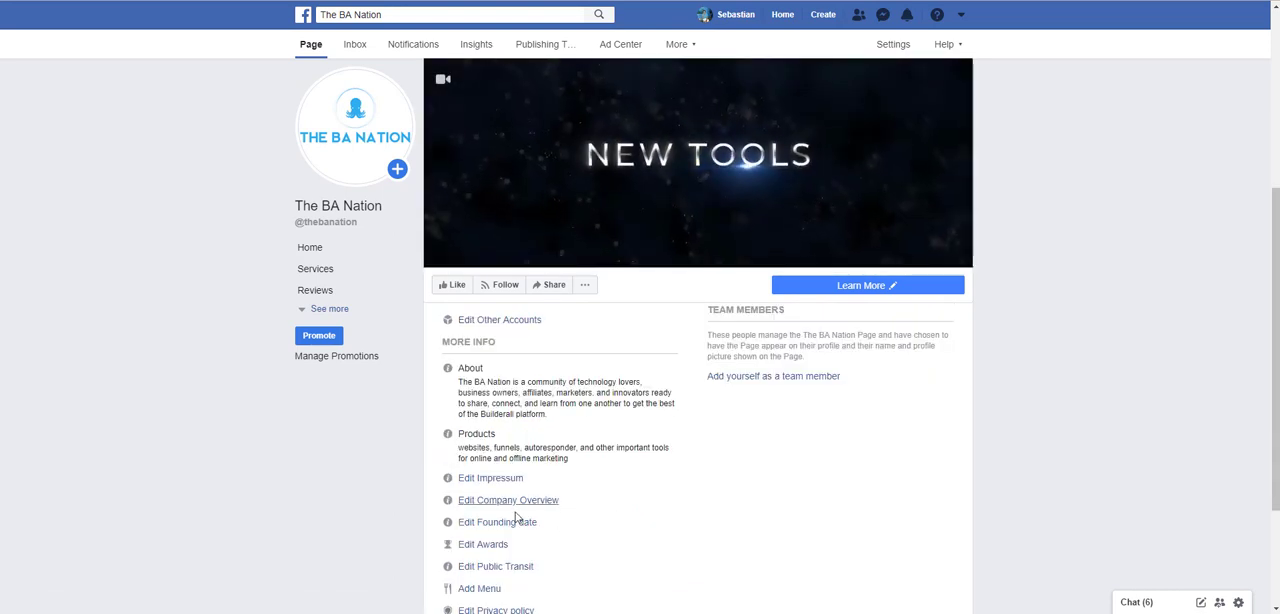
pyautogui.moveTo(471, 368)
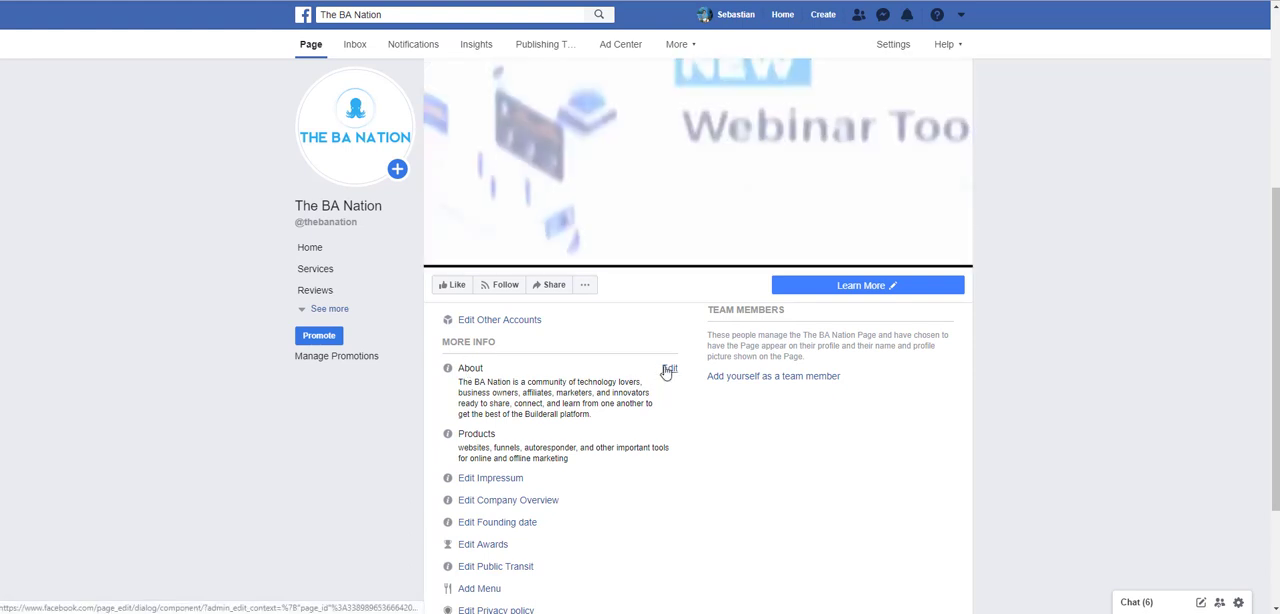
pyautogui.click(665, 368)
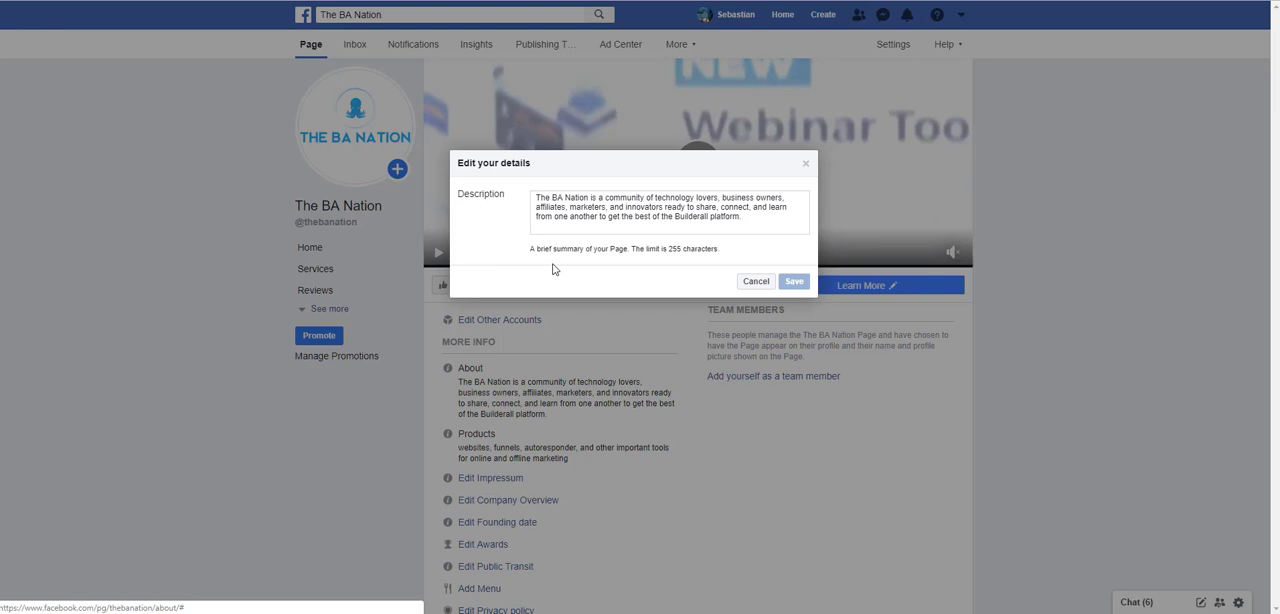
pyautogui.click(756, 282)
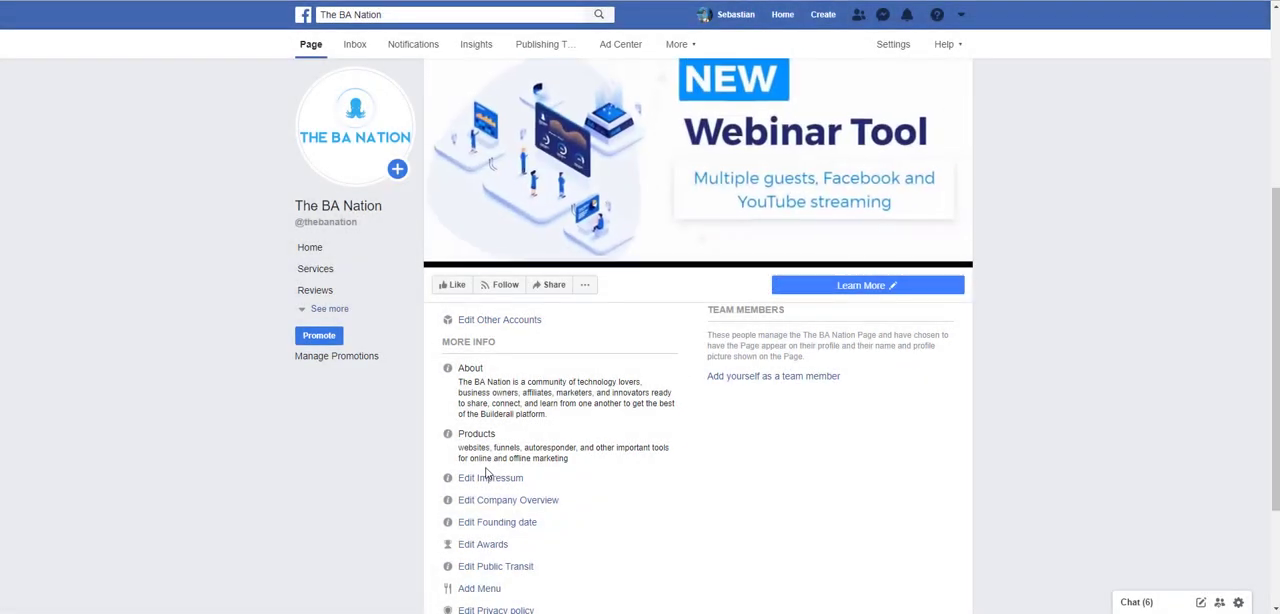
pyautogui.scroll(-1, 490, 455)
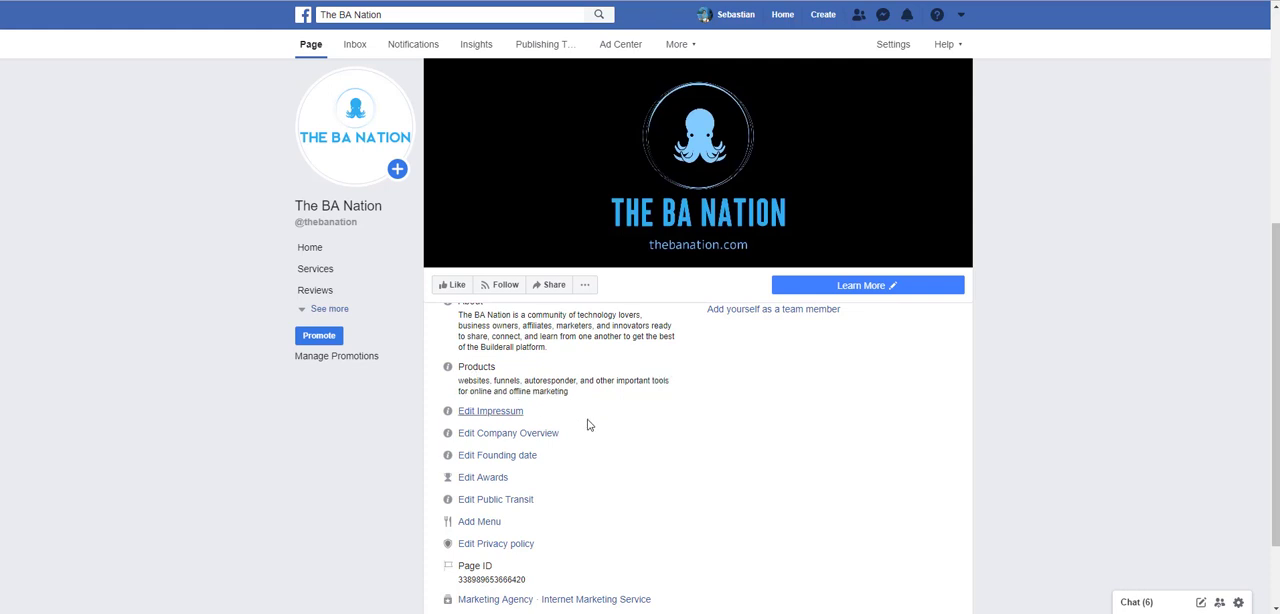
pyautogui.click(672, 371)
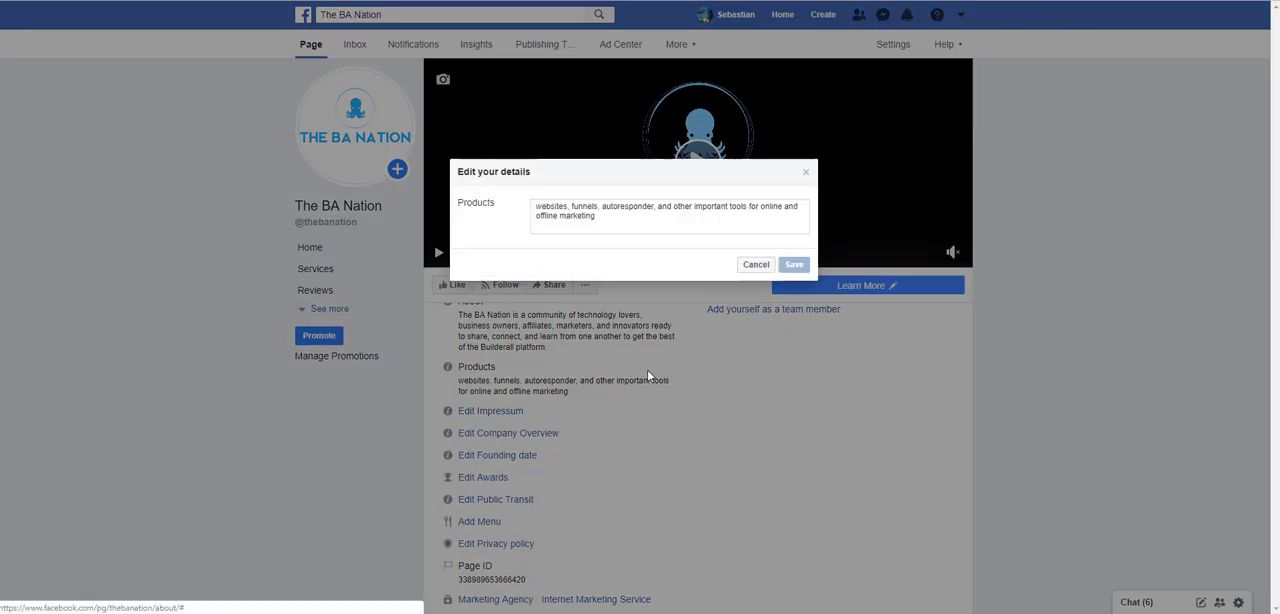
pyautogui.click(756, 265)
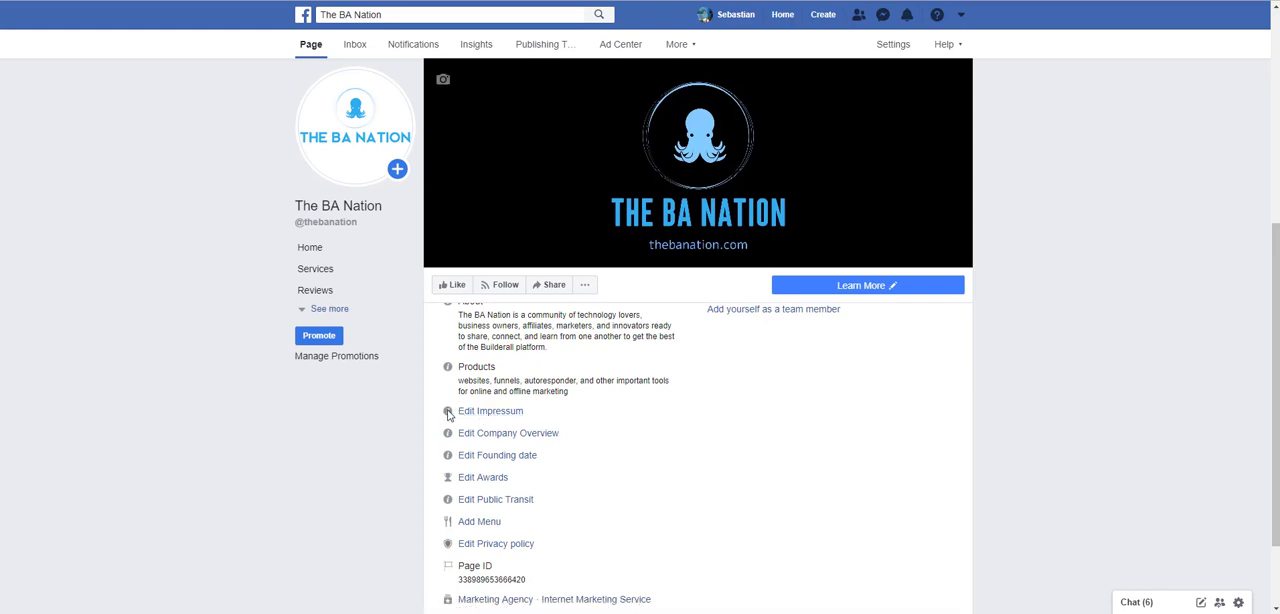
# - Inspect the page's Impressum and founding date fields, closing each without entering anything
pyautogui.click(491, 412)
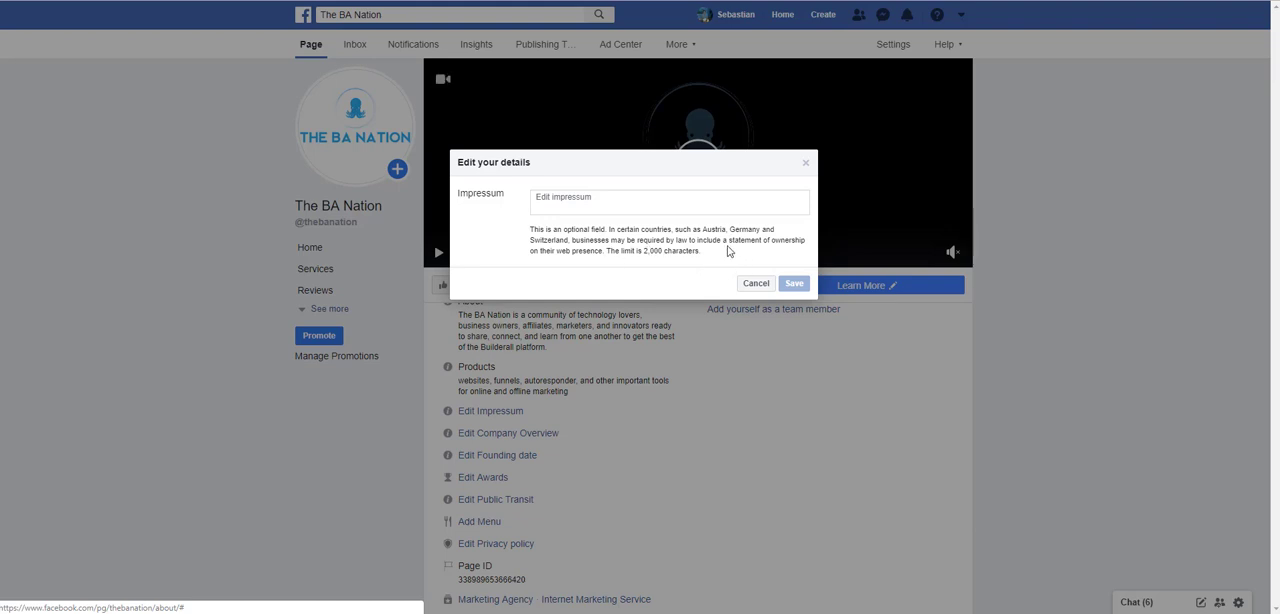
pyautogui.click(756, 283)
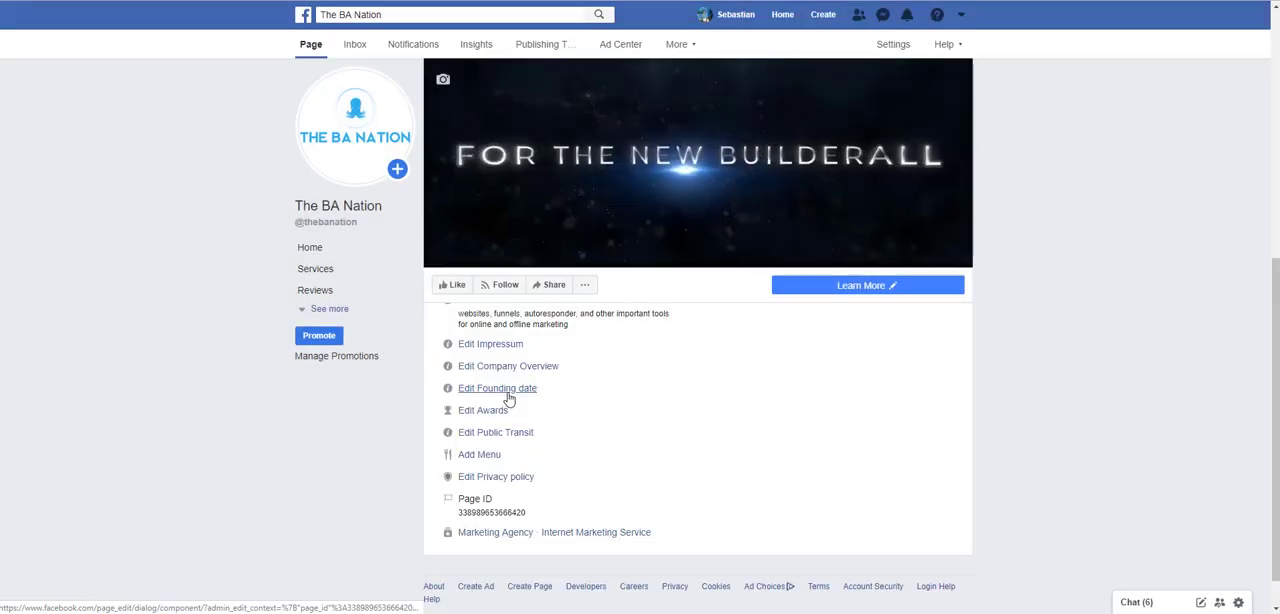
pyautogui.click(500, 392)
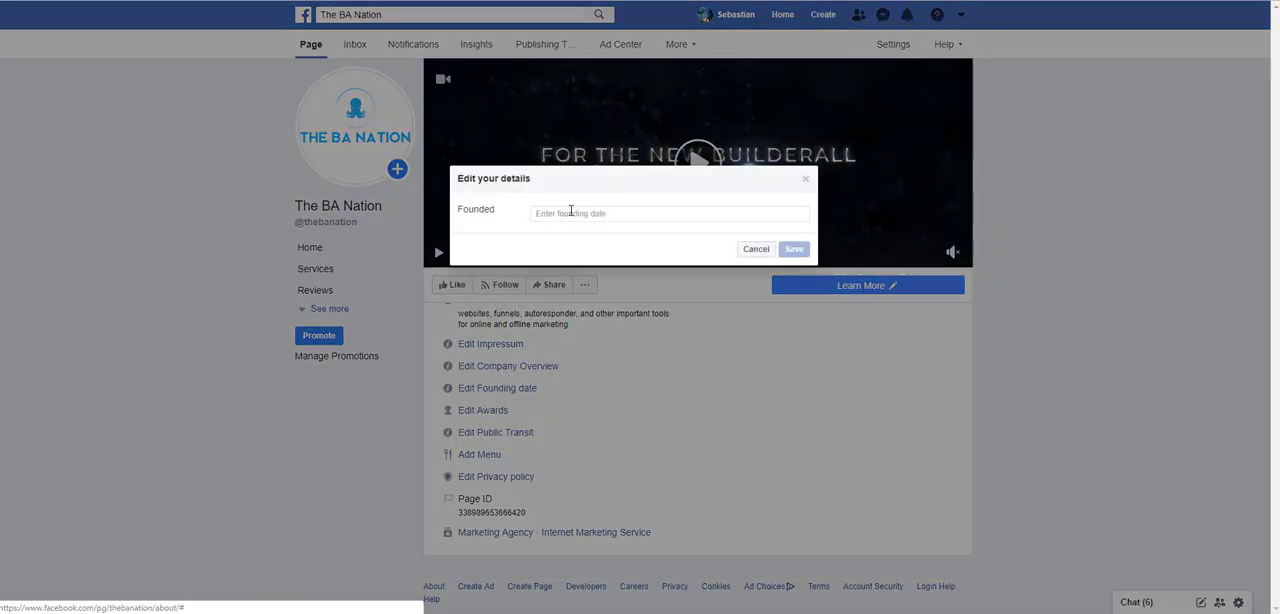
pyautogui.click(755, 249)
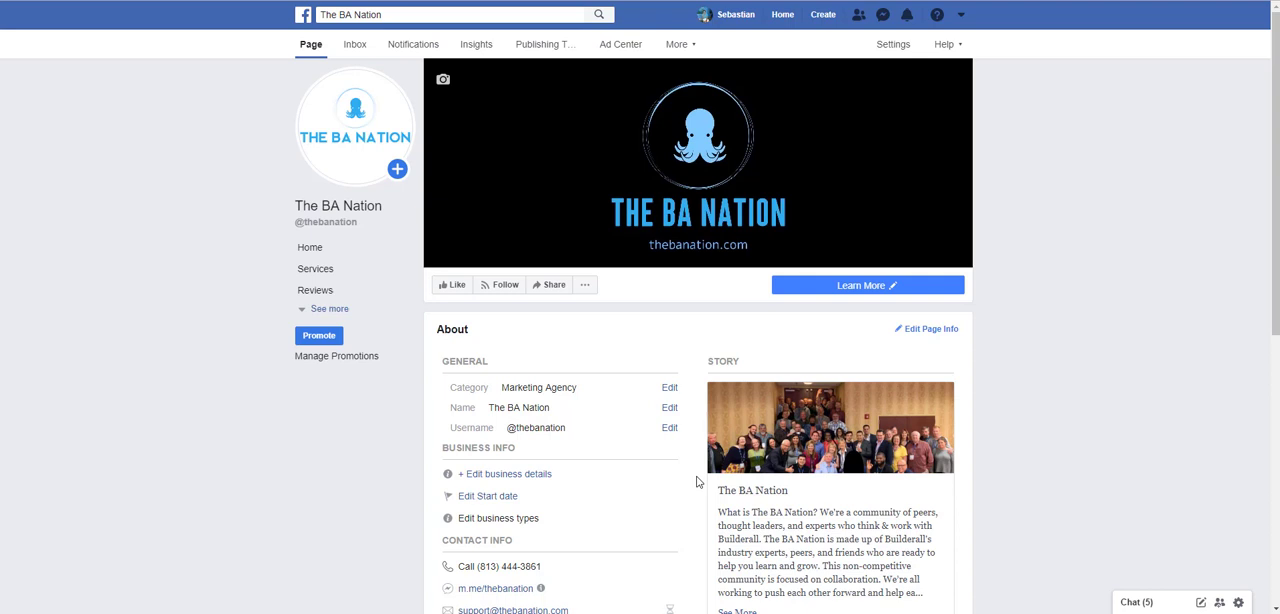
pyautogui.scroll(-1, 697, 482)
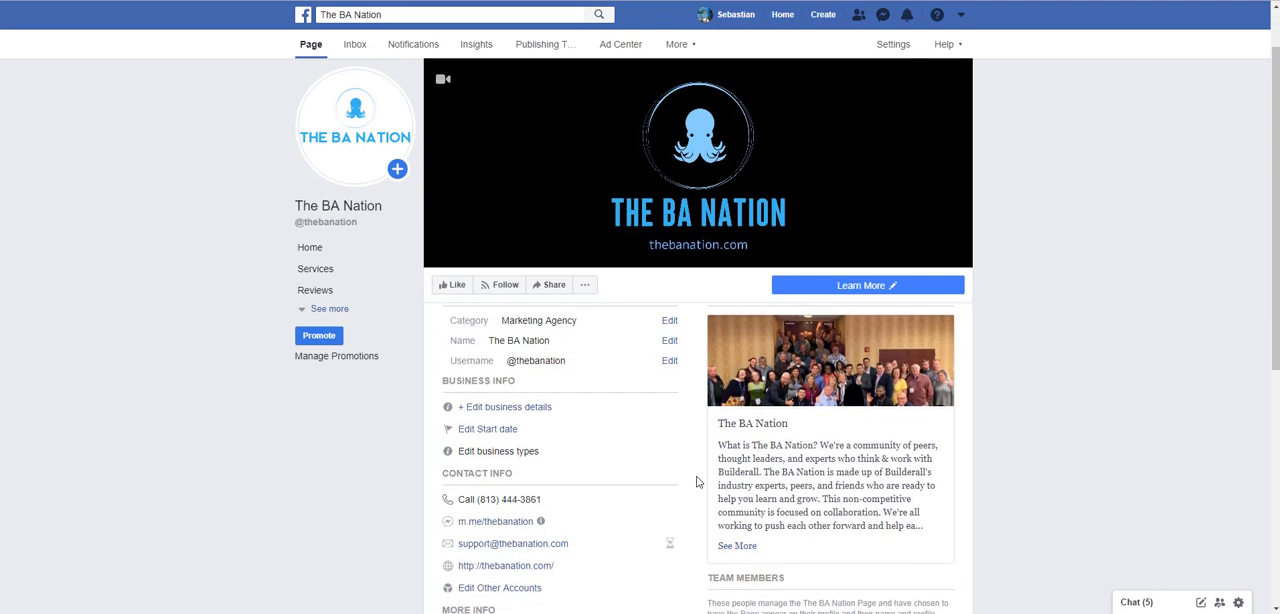
pyautogui.scroll(-1, 697, 482)
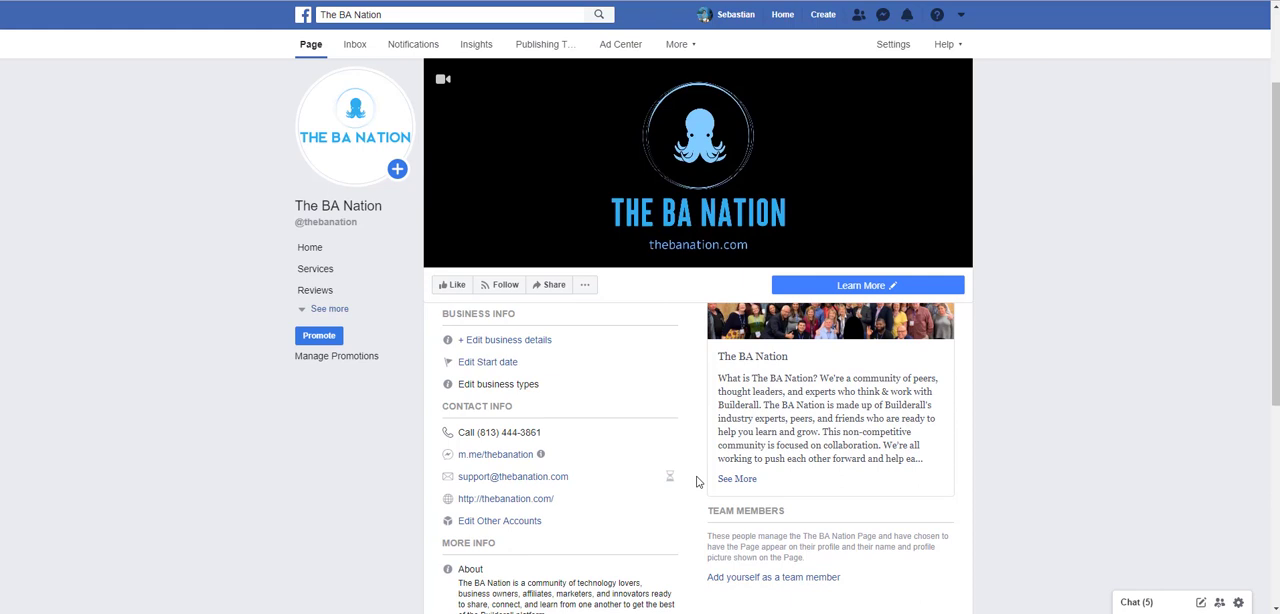